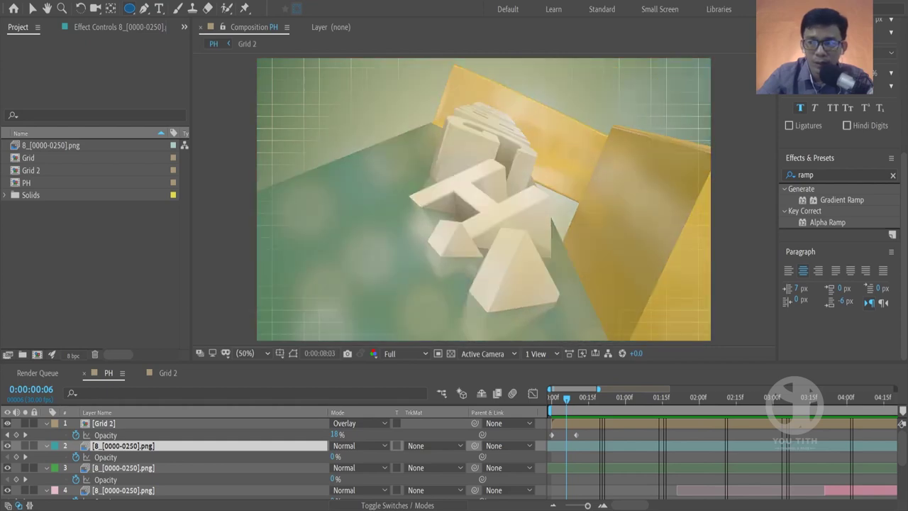
# Preview the PH comp, then raise the viewer–timeline border to enlarge the timeline.
pyautogui.click(98, 269)
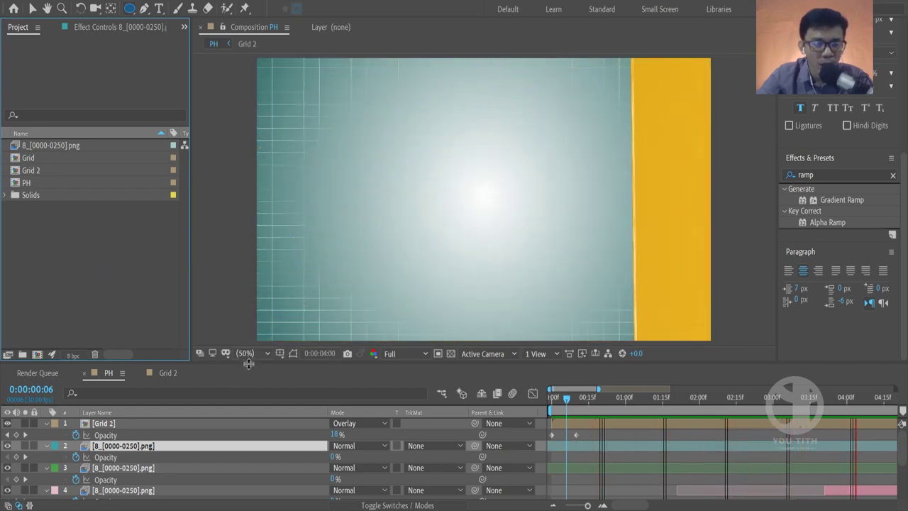
pyautogui.moveTo(249, 363); pyautogui.dragTo(250, 319)
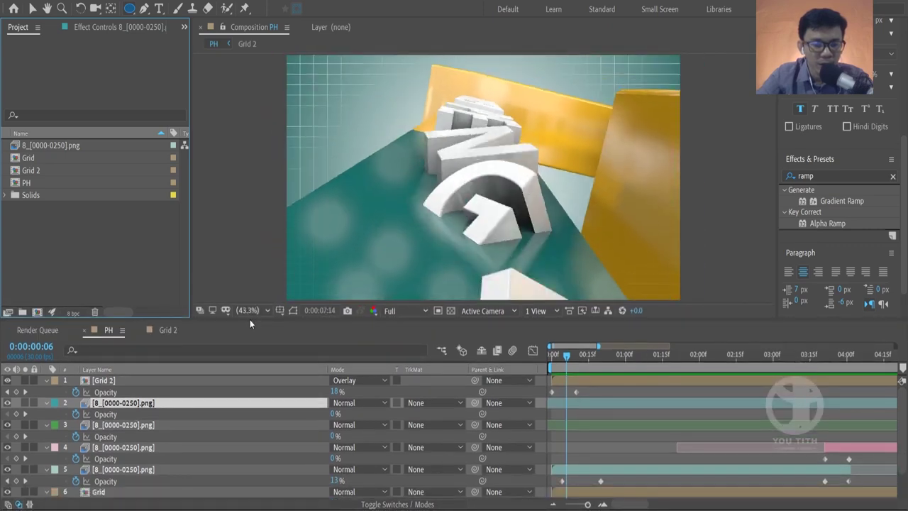
pyautogui.moveTo(250, 319); pyautogui.dragTo(248, 295)
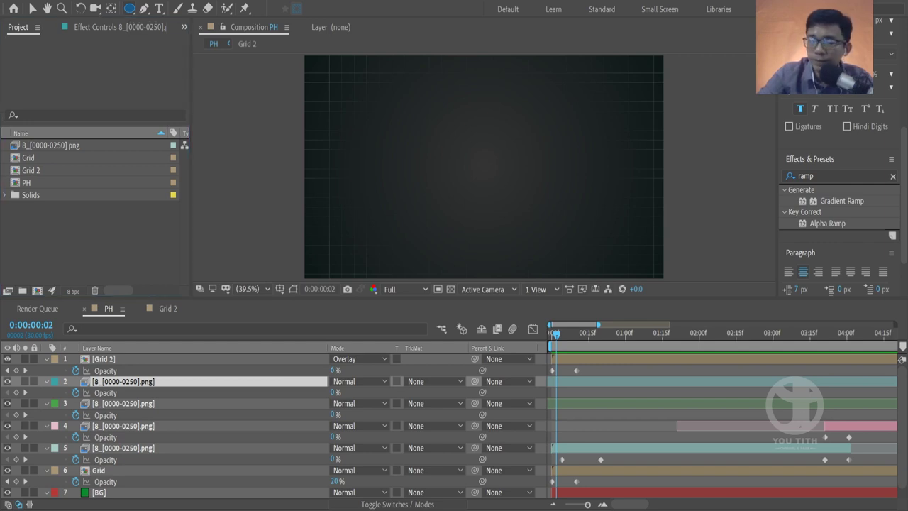
# Jump to frame 29 and zoom the timeline out to show the full 12 seconds.
pyautogui.click(621, 339)
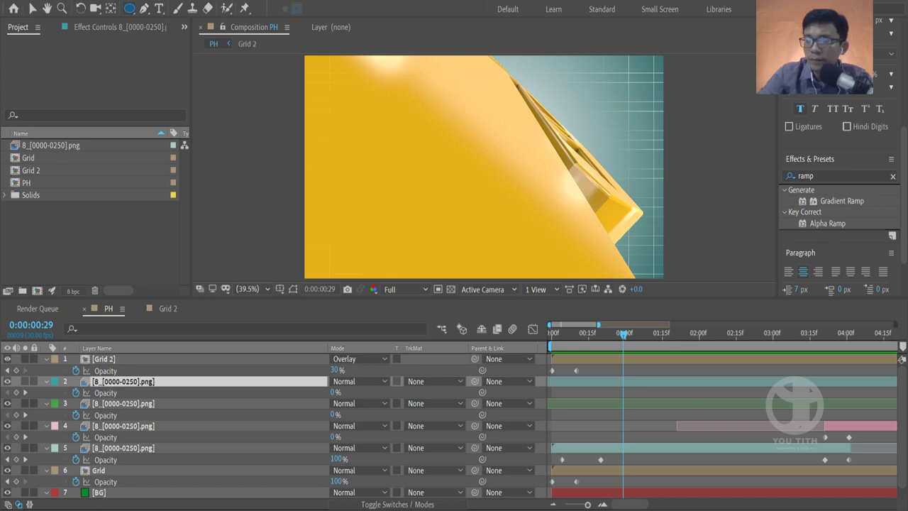
pyautogui.click(71, 242)
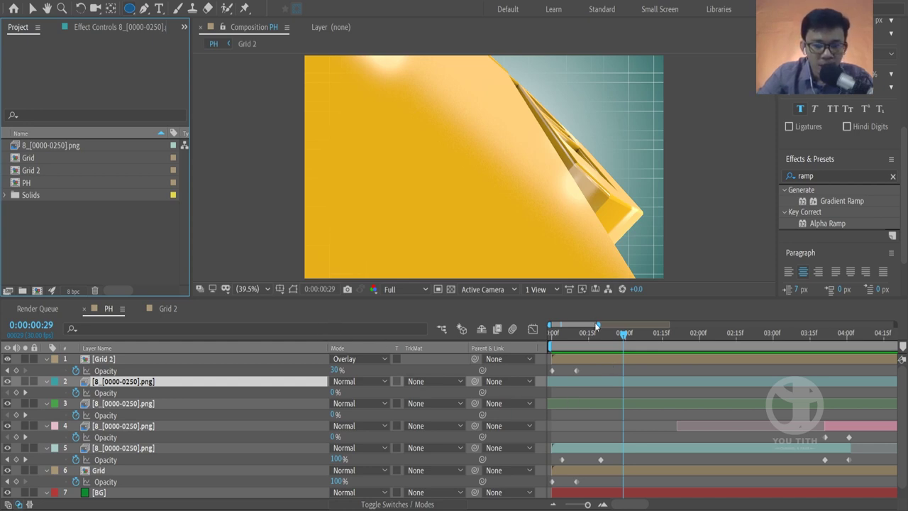
pyautogui.click(724, 381)
pyautogui.moveTo(599, 324); pyautogui.dragTo(671, 323)
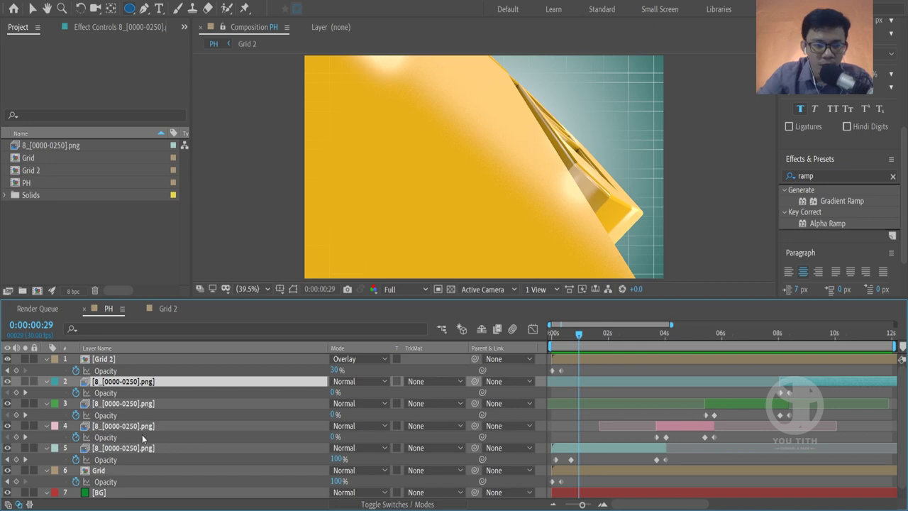
# Select the four 8_[0000-0250].png layers, layers 2–5, together.
pyautogui.click(115, 449)
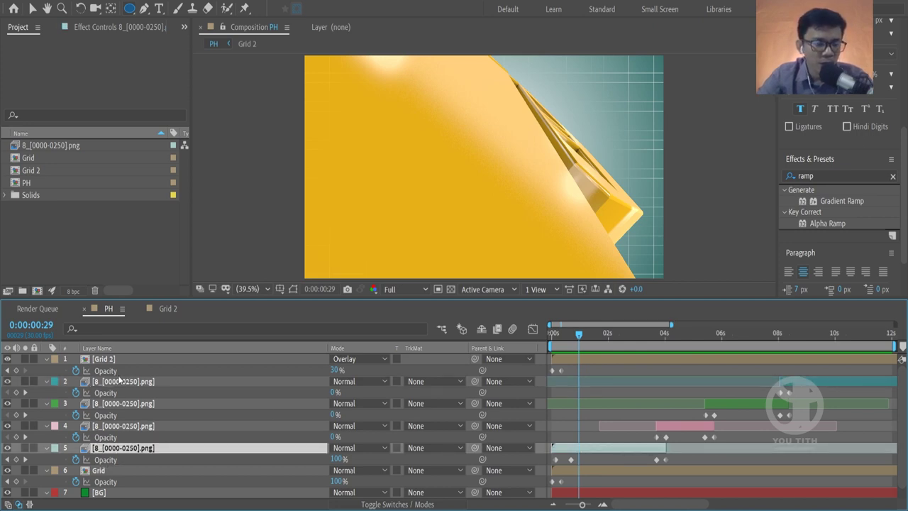
pyautogui.moveTo(226, 298); pyautogui.dragTo(228, 253)
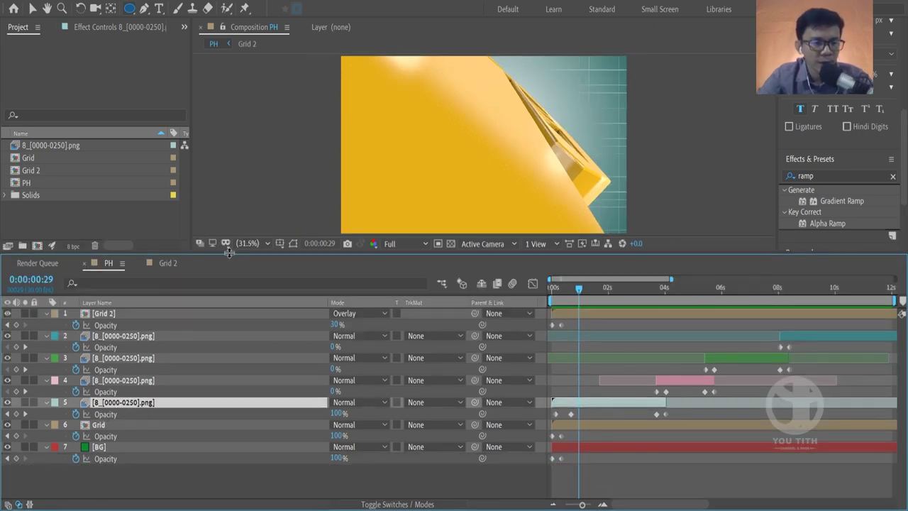
pyautogui.keyDown('shift'); pyautogui.click(132, 335); pyautogui.keyUp('shift')
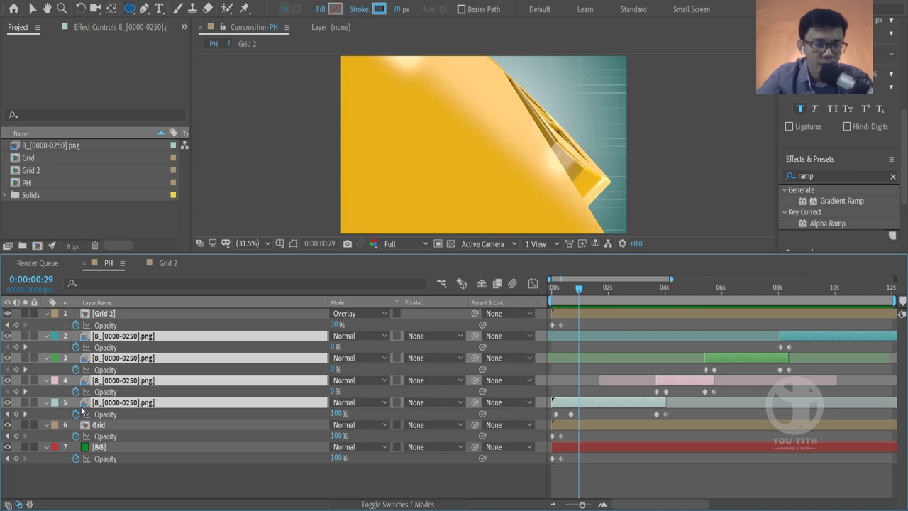
# Scrub the logo animation, zoom the timeline out, and precompose the four PNG layers as PH LOGO.
pyautogui.moveTo(581, 290); pyautogui.dragTo(651, 290)
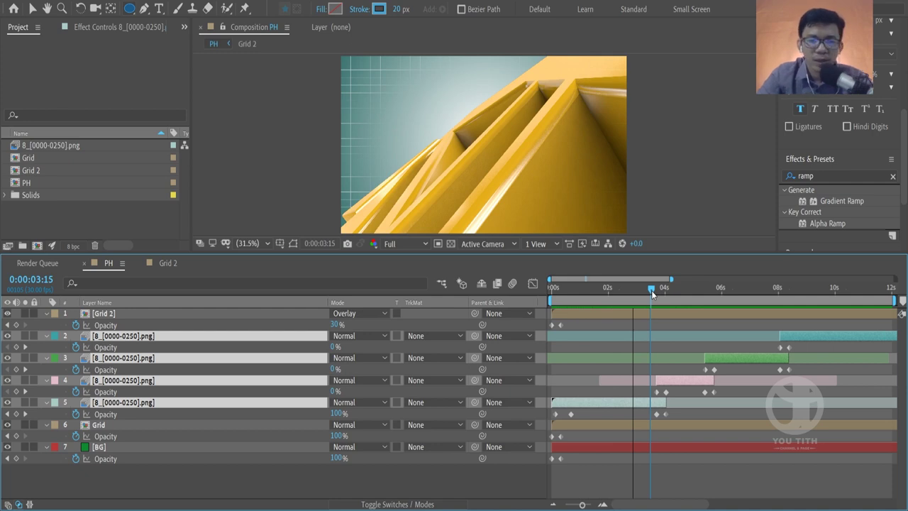
pyautogui.moveTo(652, 291); pyautogui.dragTo(807, 297)
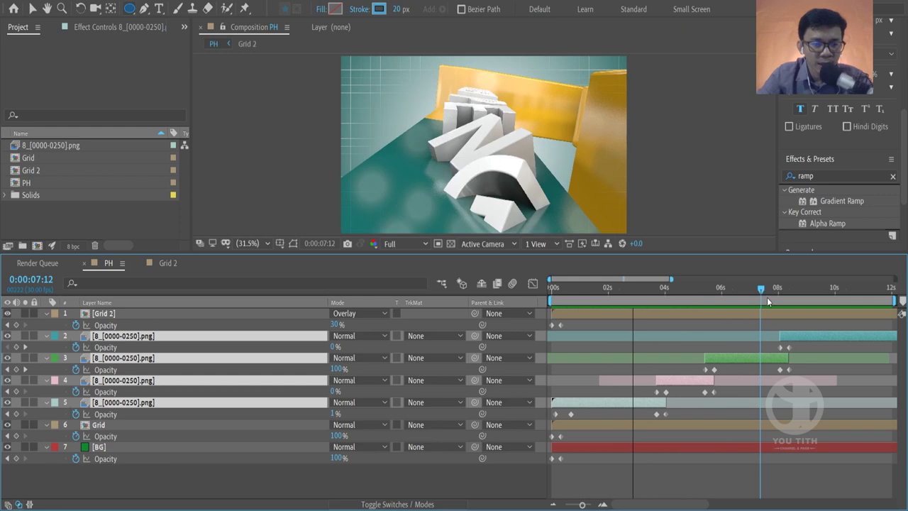
pyautogui.press('-')
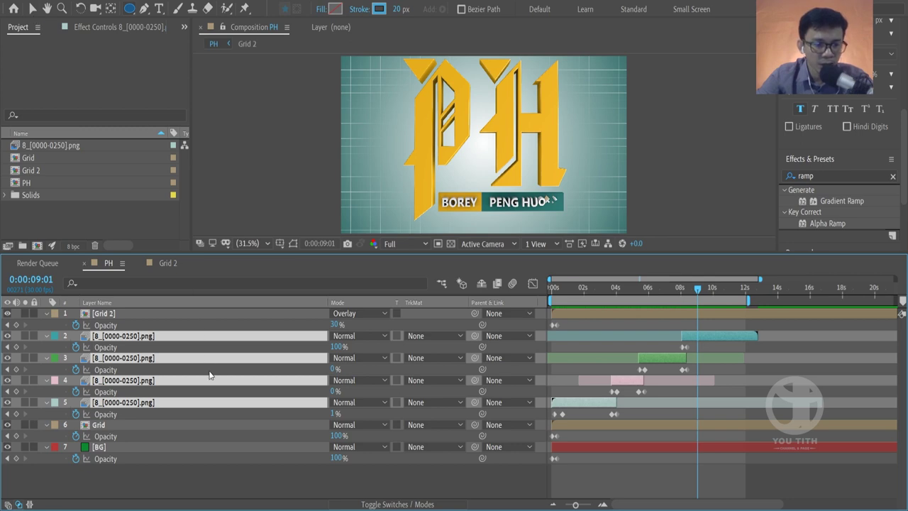
pyautogui.hotkey('ctrl', 'y')
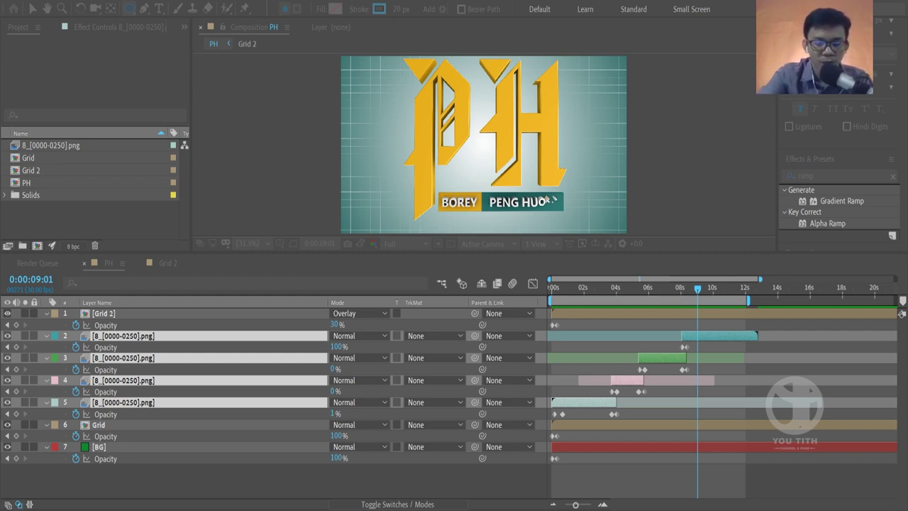
pyautogui.press('Return')
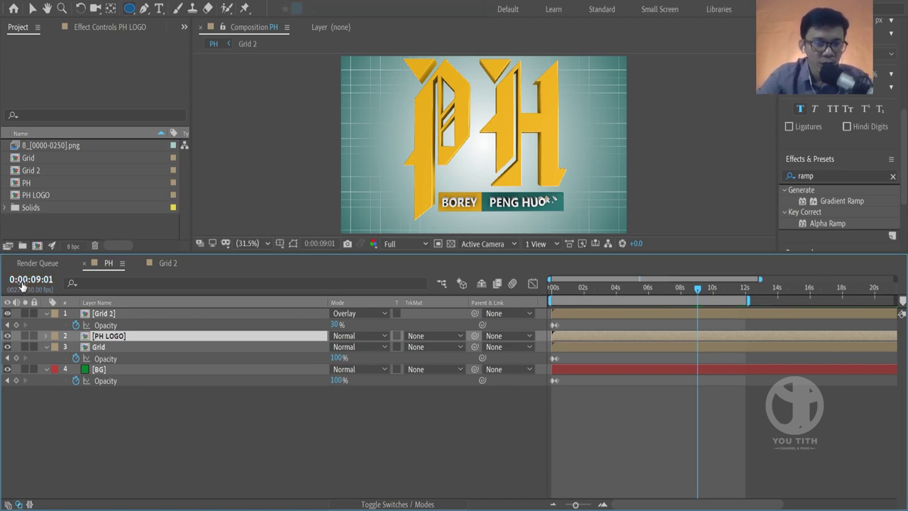
# Toggle PH LOGO's visibility repeatedly to compare, leaving the layer hidden.
pyautogui.click(7, 335)
pyautogui.click(7, 336)
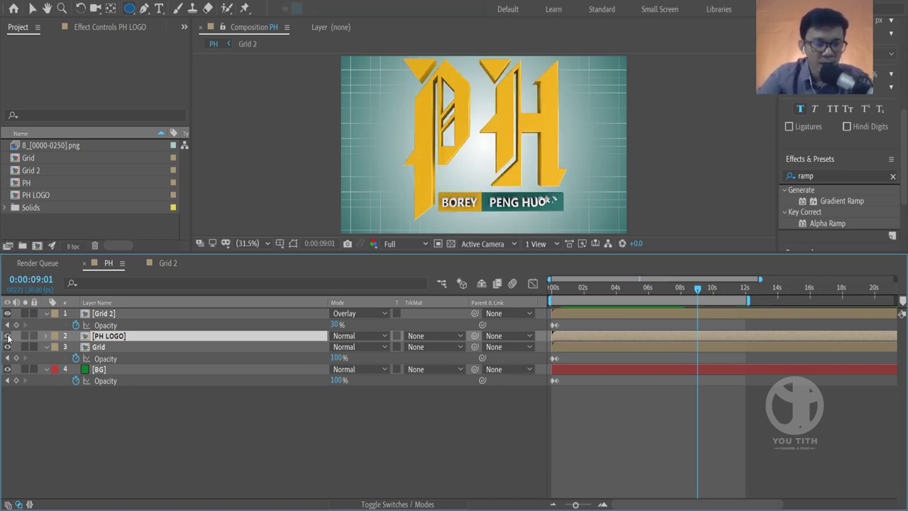
pyautogui.click(7, 335)
pyautogui.click(7, 336)
pyautogui.click(7, 336)
pyautogui.click(7, 336)
pyautogui.click(7, 335)
pyautogui.click(7, 336)
pyautogui.click(7, 335)
pyautogui.click(7, 335)
pyautogui.click(7, 335)
pyautogui.click(7, 335)
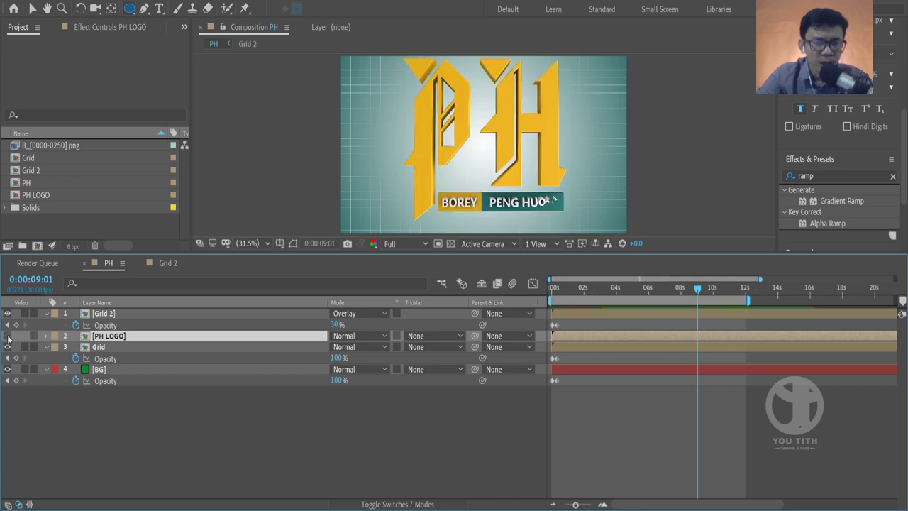
pyautogui.doubleClick(7, 336)
pyautogui.doubleClick(7, 335)
pyautogui.doubleClick(7, 335)
pyautogui.click(7, 335)
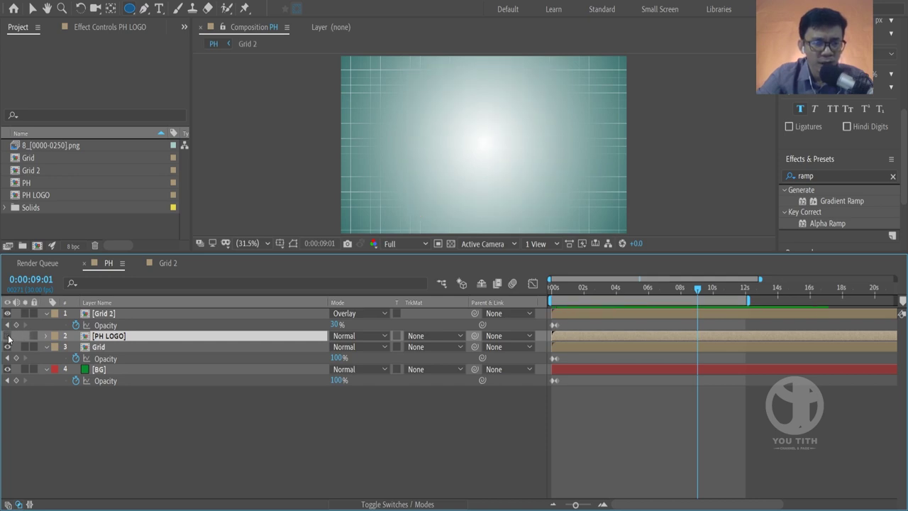
pyautogui.click(8, 335)
# Show PH LOGO again, preview the logo around 2–3 seconds, and clear the ramp effects search.
pyautogui.moveTo(194, 254); pyautogui.dragTo(193, 300)
pyautogui.scroll(-2, 455, 186)
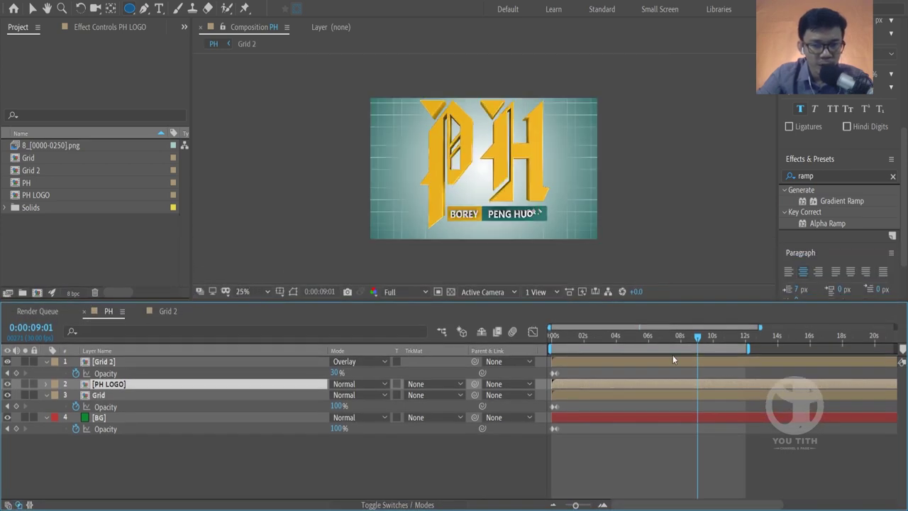
pyautogui.moveTo(697, 339); pyautogui.dragTo(718, 336)
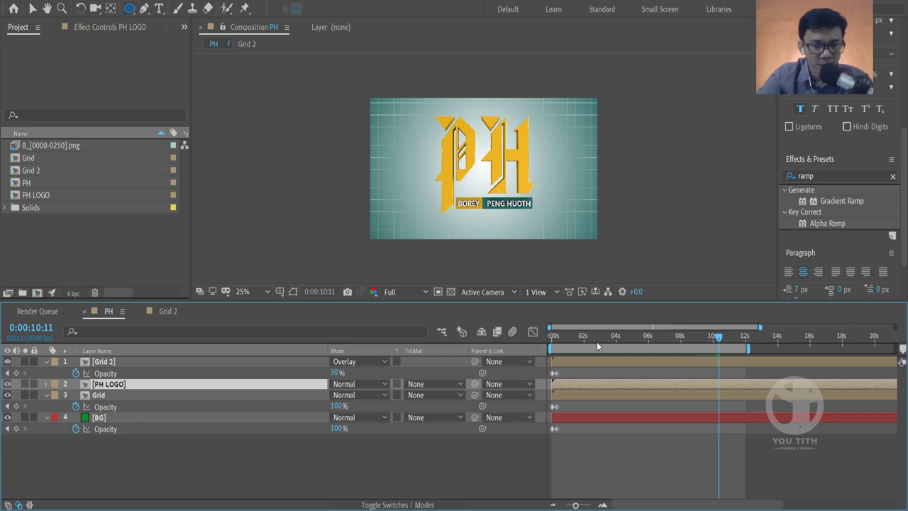
pyautogui.moveTo(597, 346); pyautogui.dragTo(660, 336)
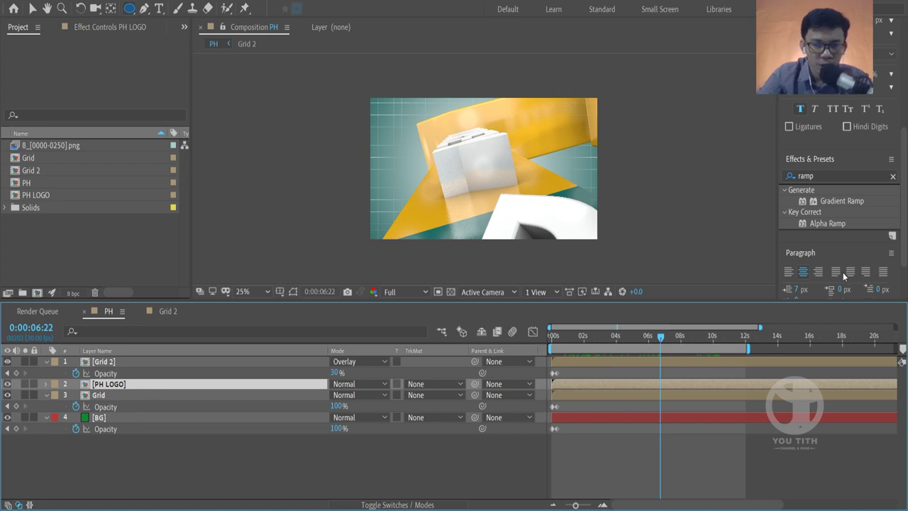
pyautogui.click(830, 177)
pyautogui.press('BackSpace')
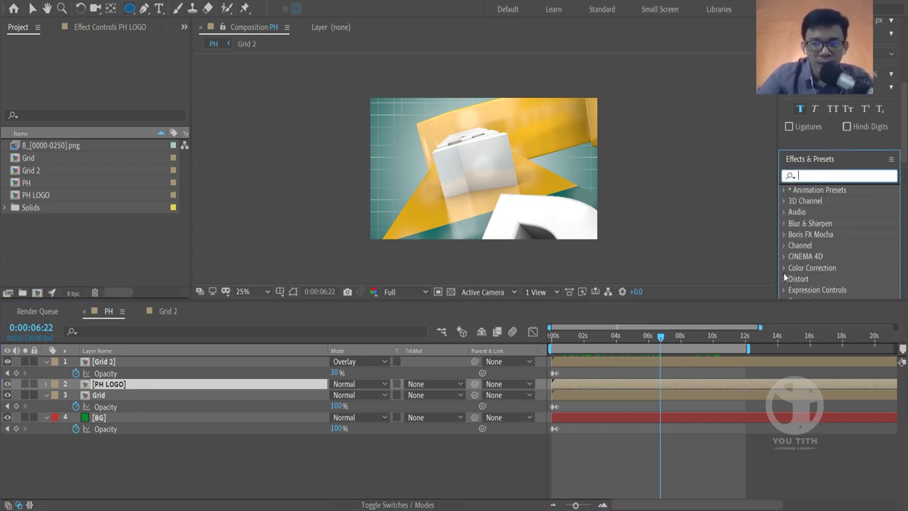
# Browse the Color Correction effects: Exposure, Hue/Saturation, Levels and Curves.
pyautogui.click(784, 268)
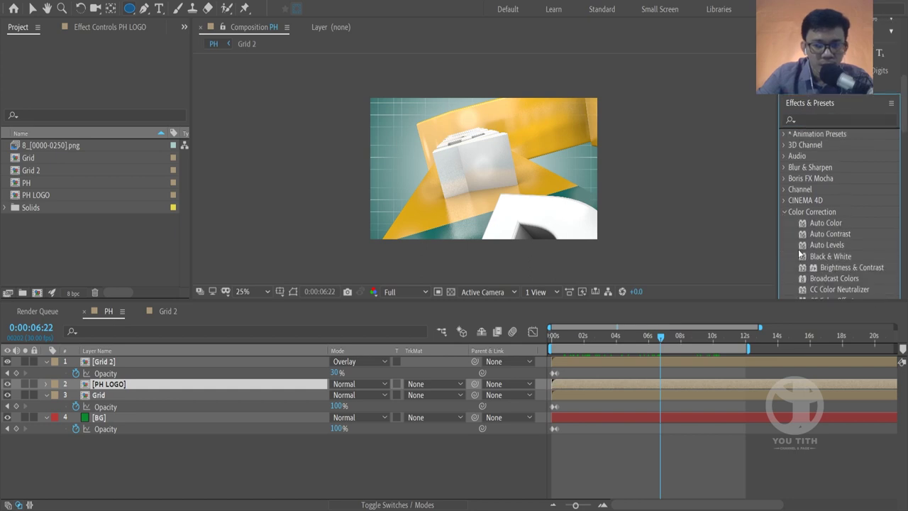
pyautogui.scroll(-2, 815, 217)
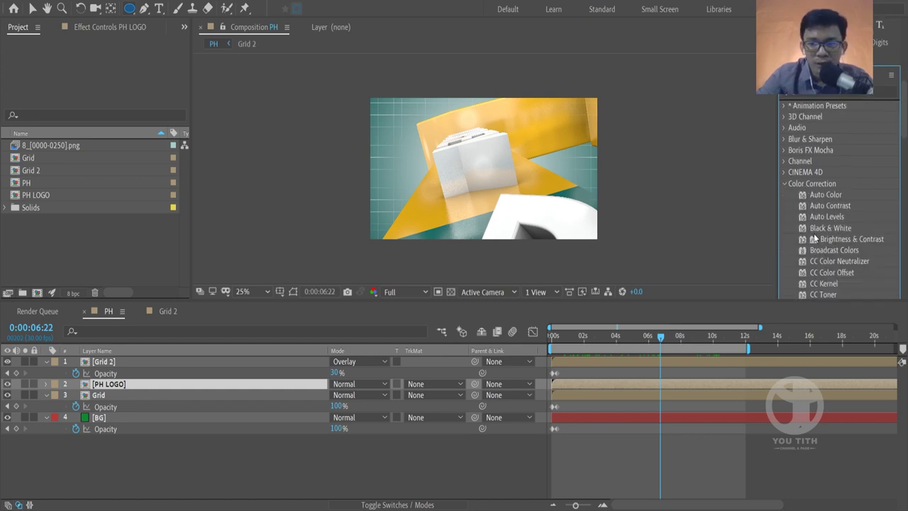
pyautogui.scroll(-2, 819, 248)
pyautogui.scroll(-2, 824, 244)
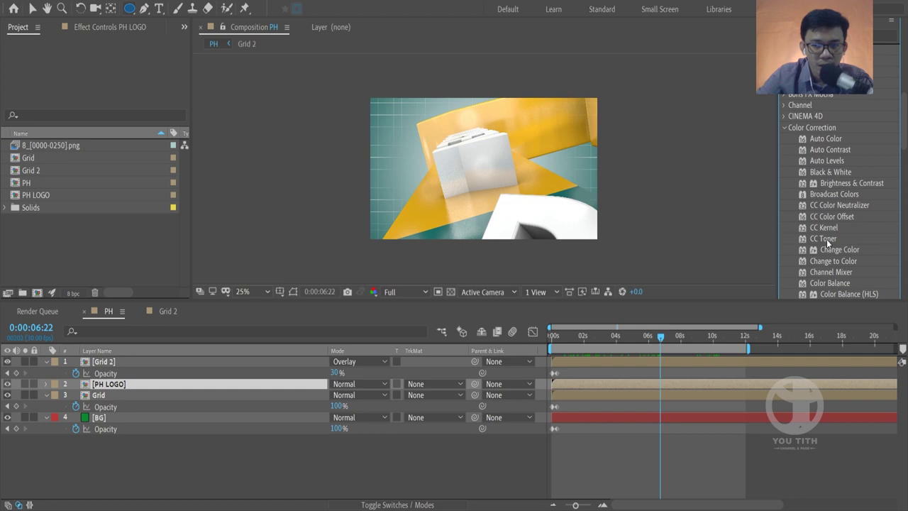
pyautogui.scroll(-2, 827, 238)
pyautogui.scroll(-2, 826, 248)
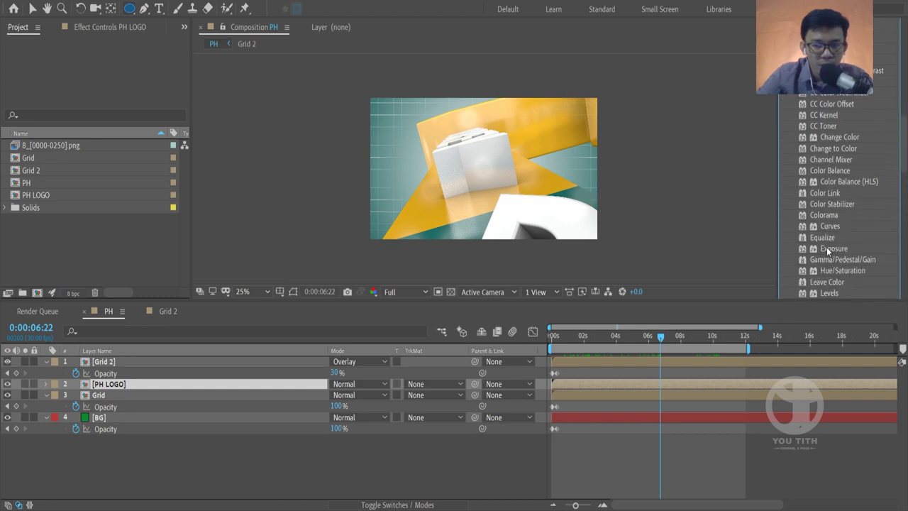
pyautogui.click(833, 252)
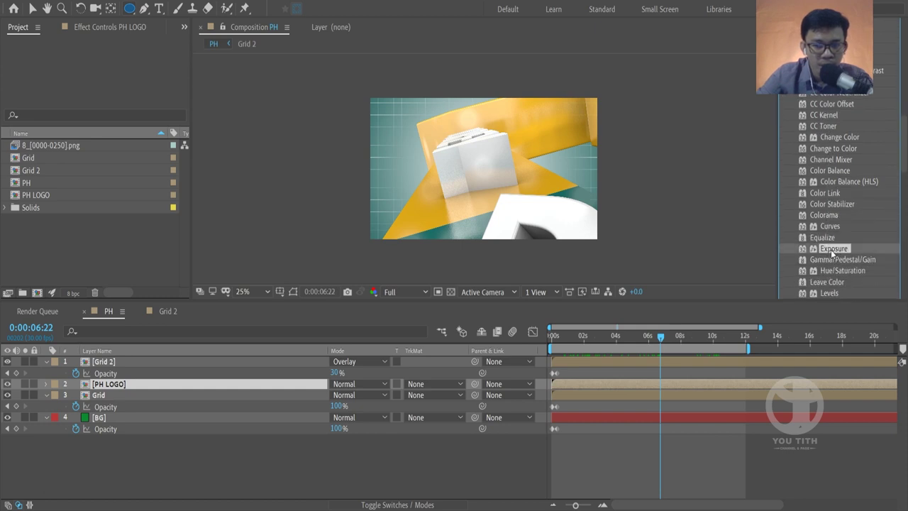
pyautogui.click(832, 270)
pyautogui.scroll(-1, 833, 272)
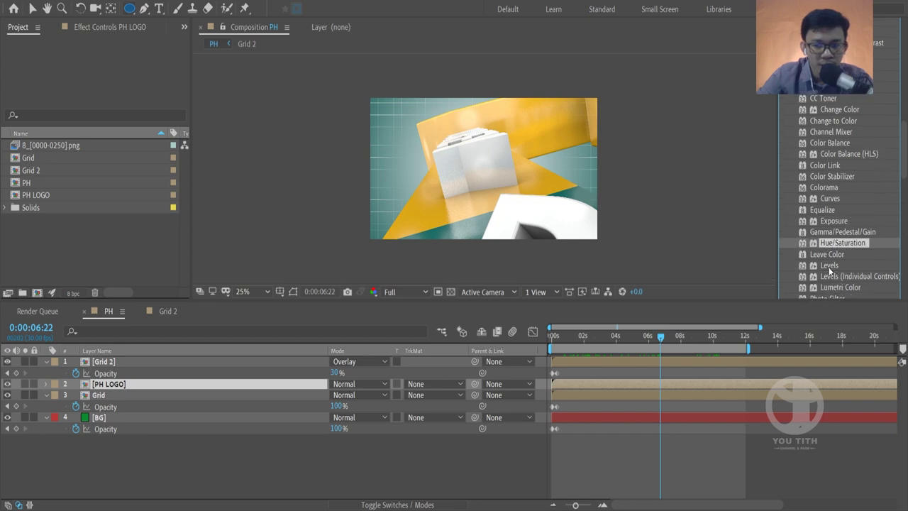
pyautogui.click(829, 267)
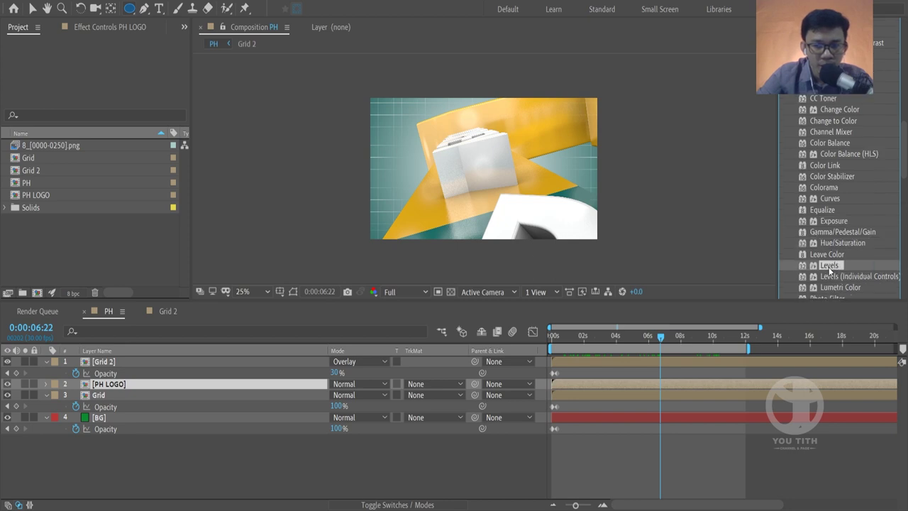
pyautogui.click(828, 202)
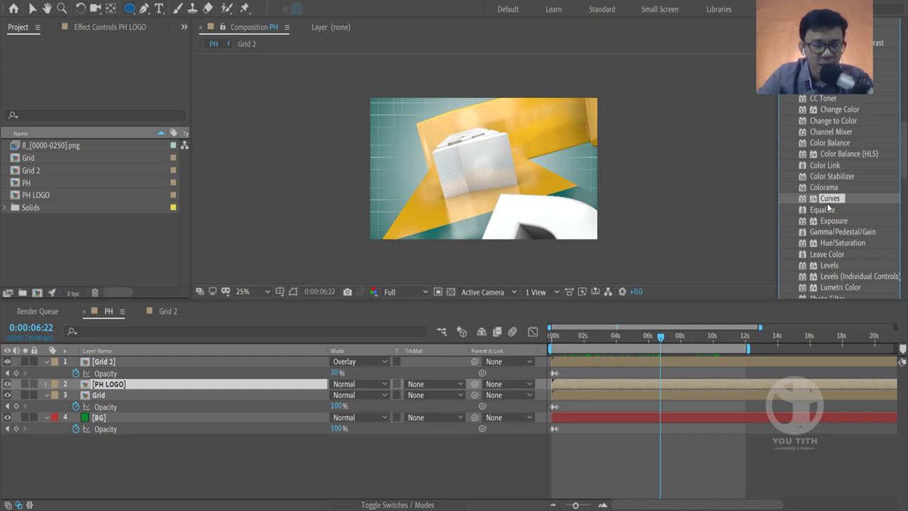
# Move the playhead to 0:00:09:16 and set the viewer magnification to 50%.
pyautogui.click(666, 338)
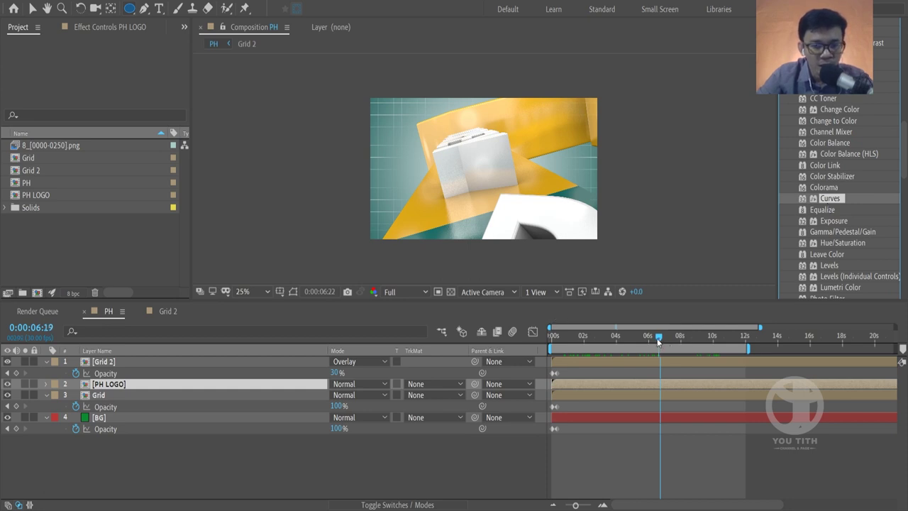
pyautogui.moveTo(674, 339); pyautogui.dragTo(706, 338)
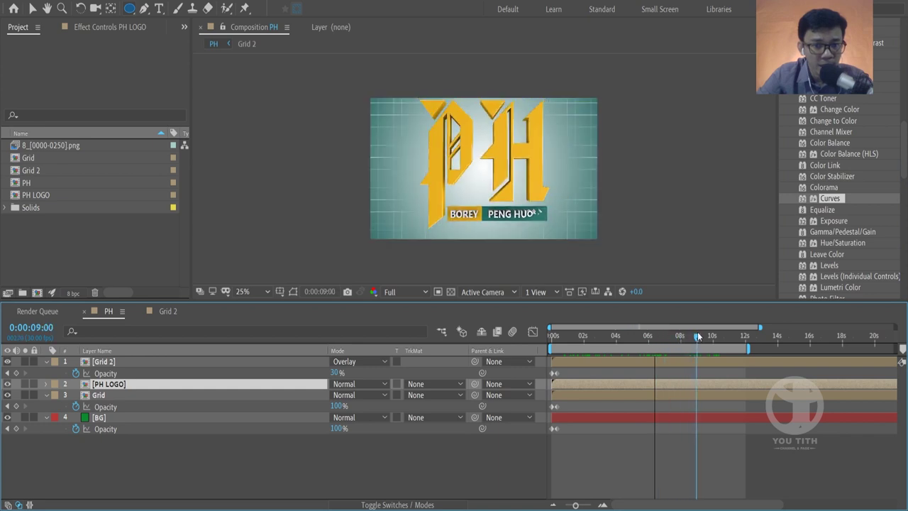
pyautogui.press('.')
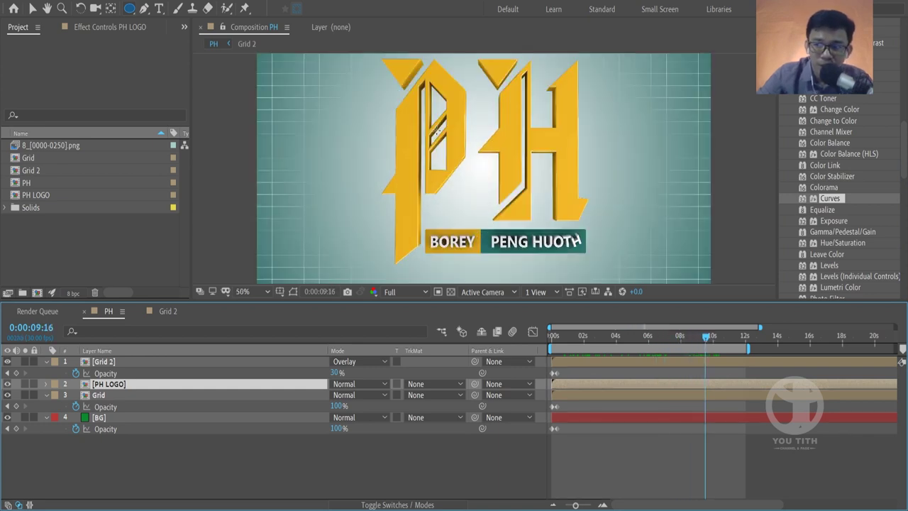
# Apply Curves to PH LOGO, raise the upper curve point, and compare with fx off.
pyautogui.click(118, 29)
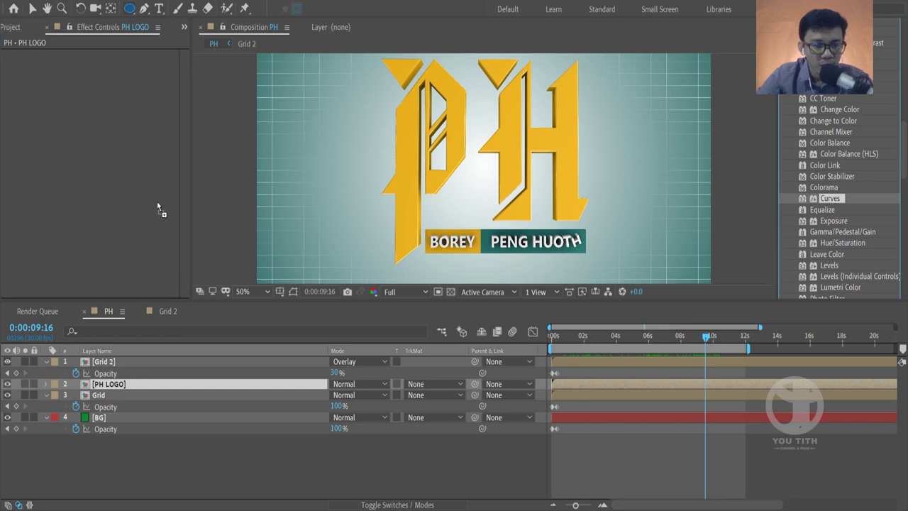
pyautogui.moveTo(831, 201); pyautogui.dragTo(156, 201)
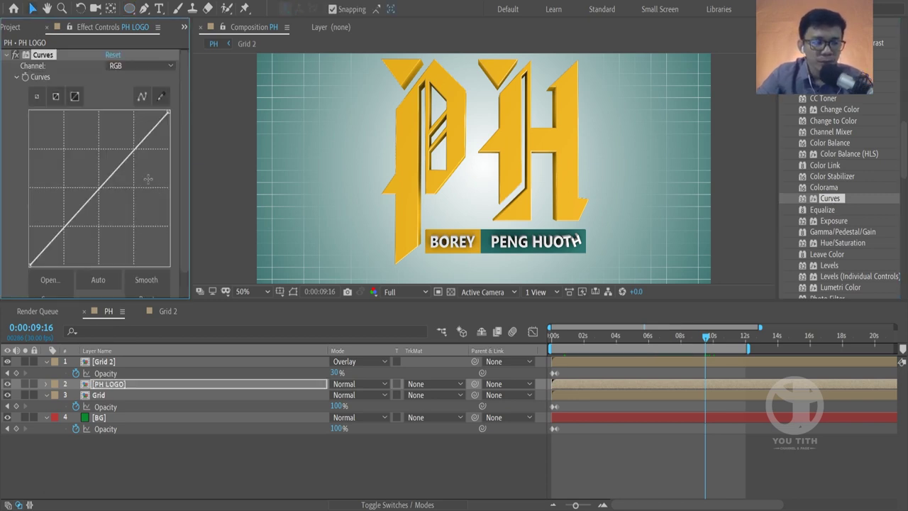
pyautogui.moveTo(148, 135); pyautogui.dragTo(138, 133)
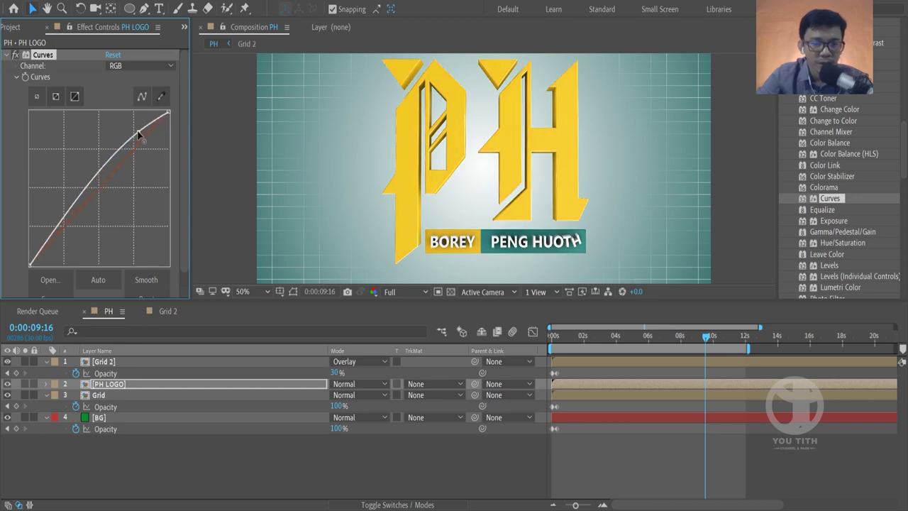
pyautogui.click(15, 56)
pyautogui.click(15, 55)
# Pull the lower curve point down into an S-shape and refine the upper point.
pyautogui.moveTo(63, 215); pyautogui.dragTo(71, 227)
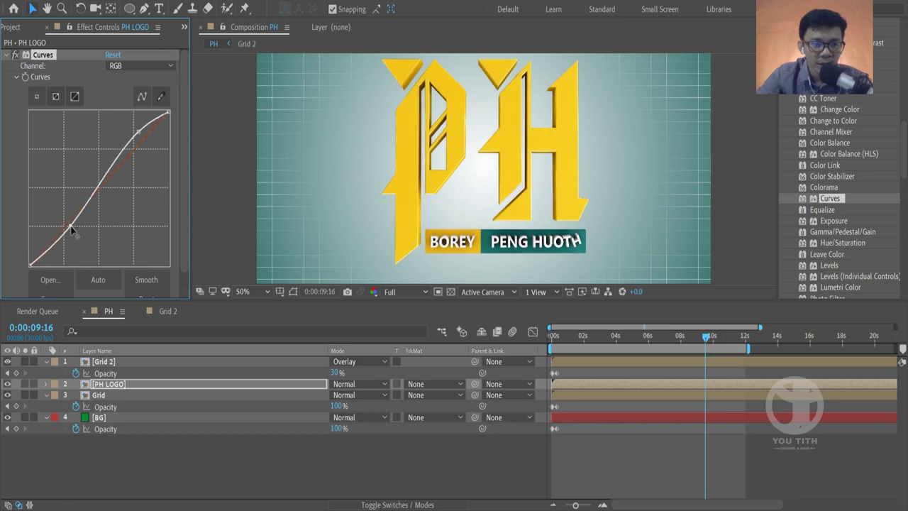
pyautogui.click(15, 55)
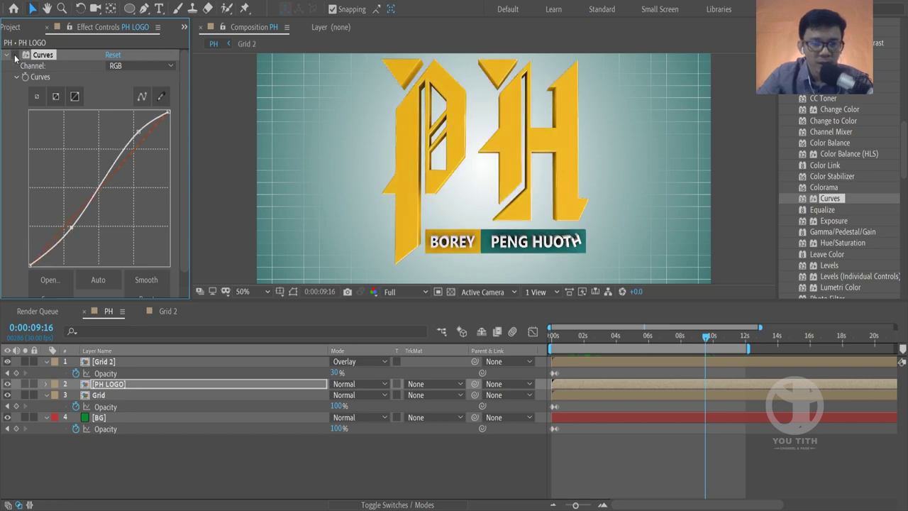
pyautogui.click(15, 55)
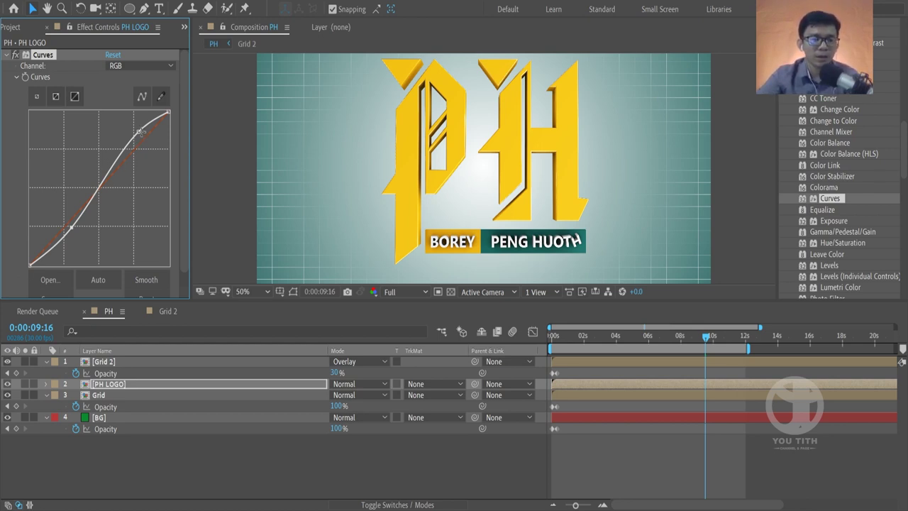
pyautogui.moveTo(141, 132); pyautogui.dragTo(145, 139)
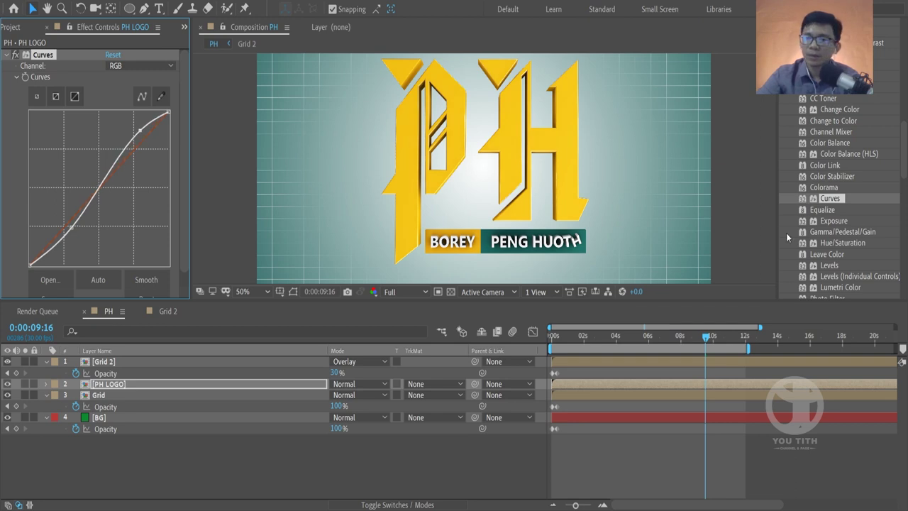
pyautogui.click(841, 244)
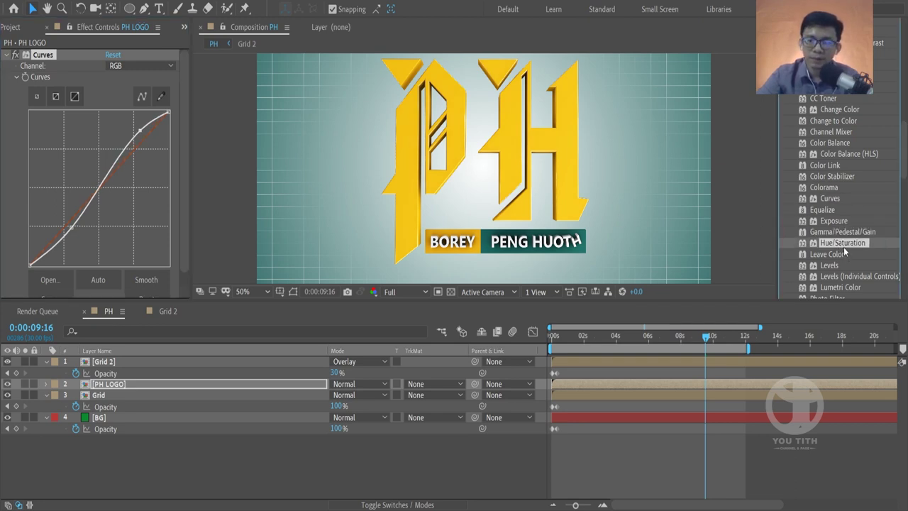
pyautogui.moveTo(842, 245); pyautogui.dragTo(154, 200)
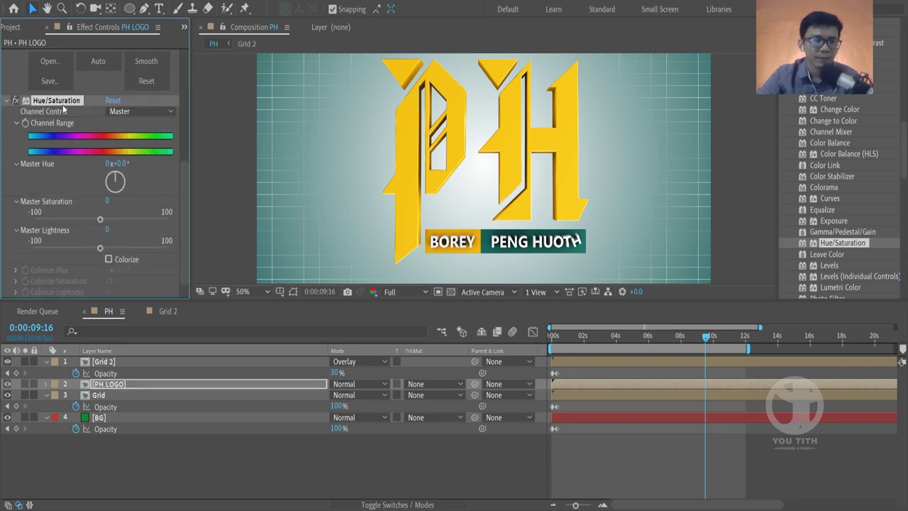
pyautogui.press('Delete')
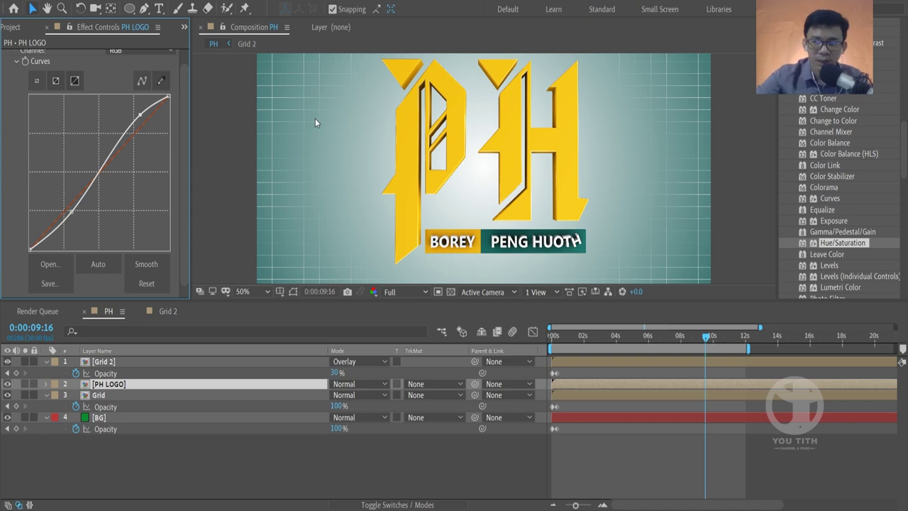
# Try applying Color Balance (HLS) to the PH LOGO layer.
pyautogui.click(843, 155)
pyautogui.click(70, 206)
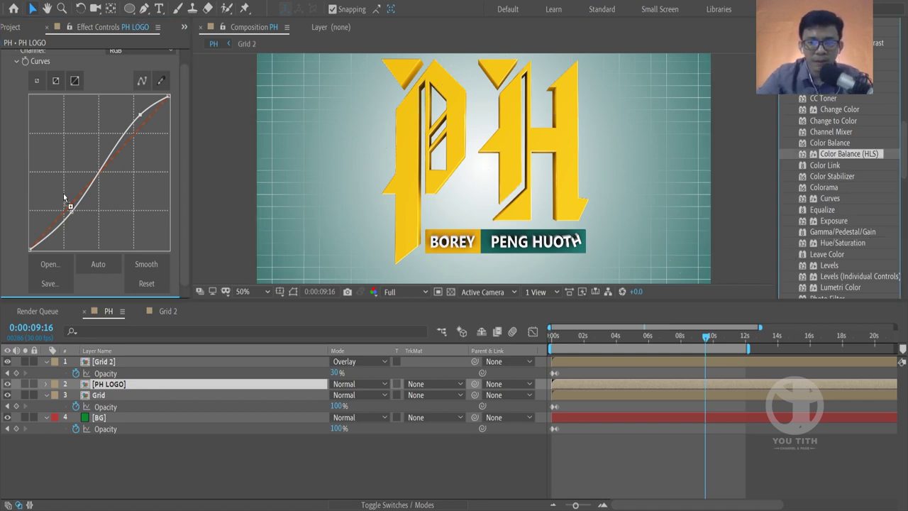
pyautogui.scroll(-3, 64, 197)
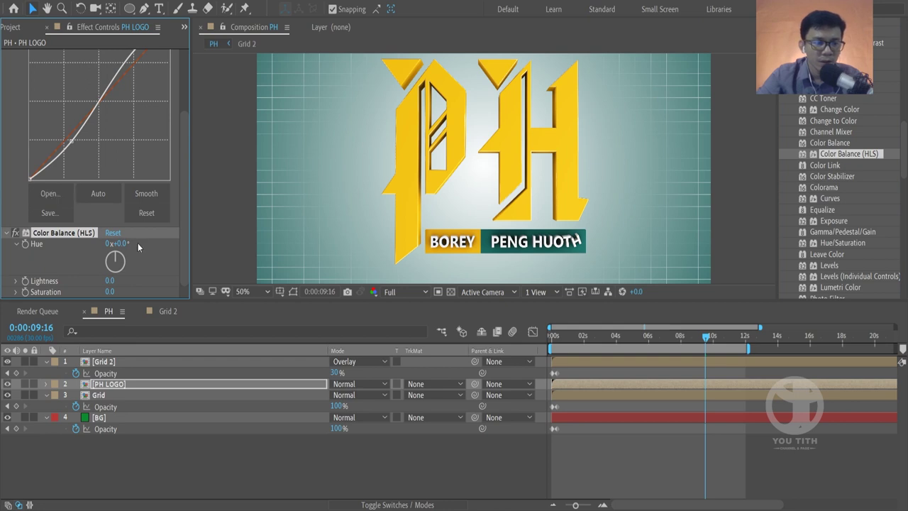
pyautogui.scroll(3, 55, 234)
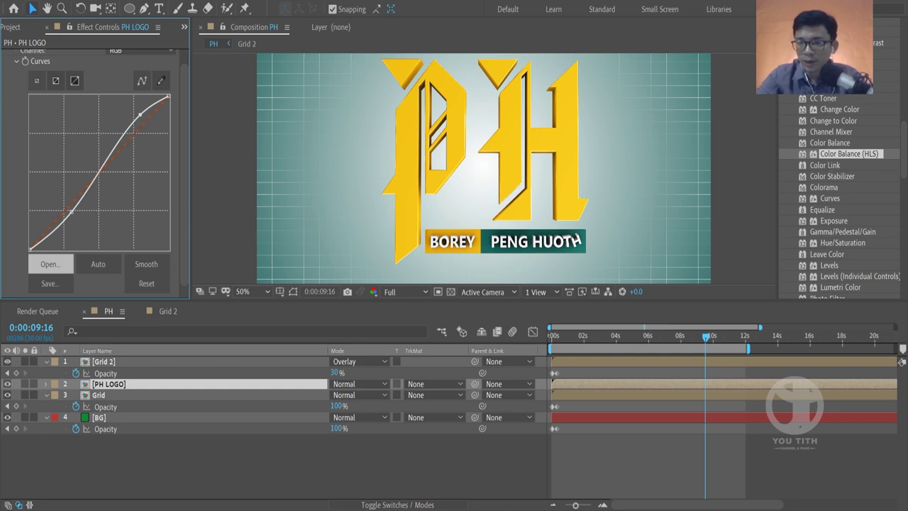
# Drag Brightness & Contrast onto PH LOGO's Effect Controls below Curves.
pyautogui.click(851, 43)
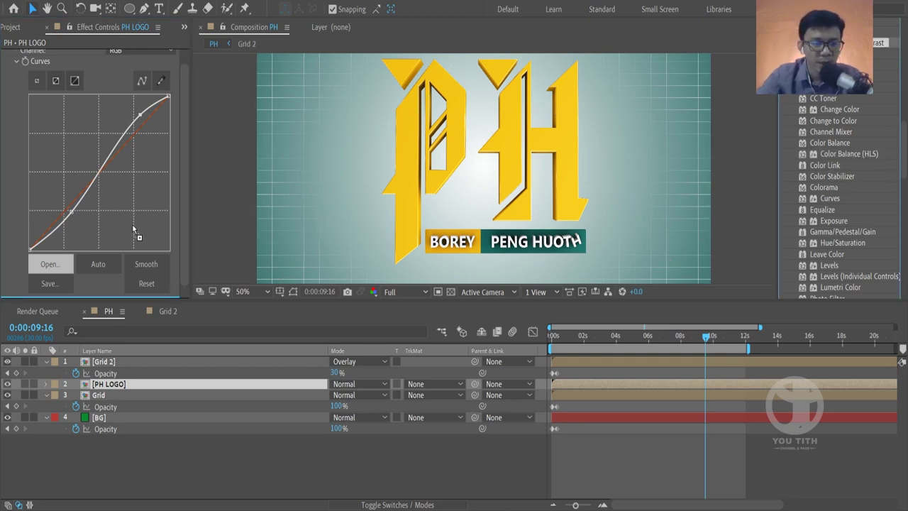
pyautogui.moveTo(851, 42); pyautogui.dragTo(130, 229)
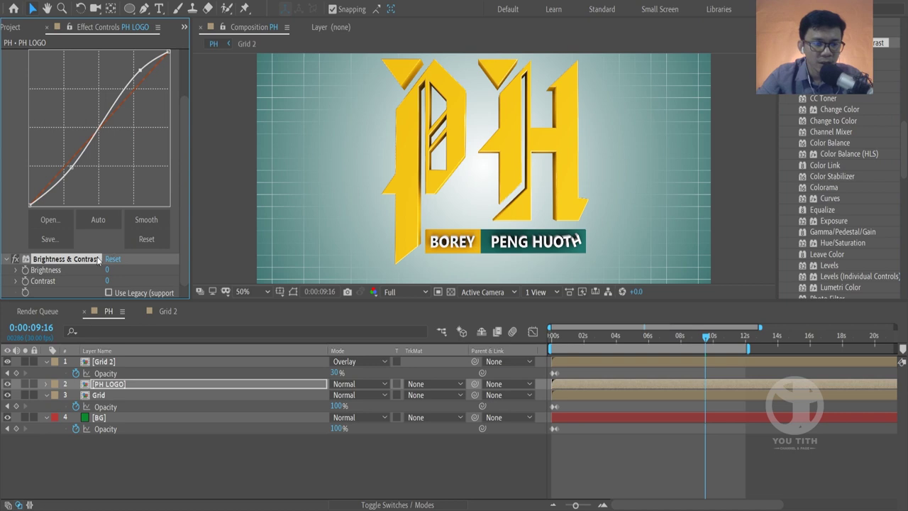
pyautogui.scroll(1, 92, 260)
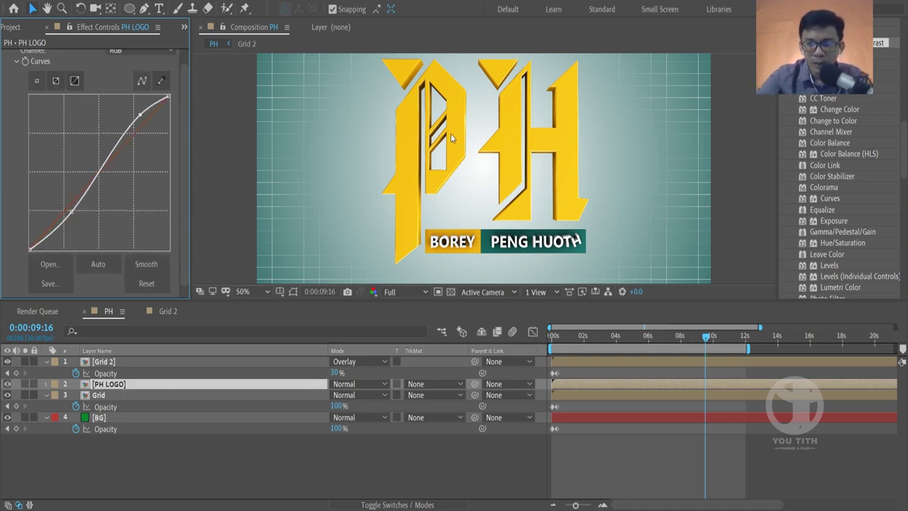
pyautogui.scroll(2, 815, 149)
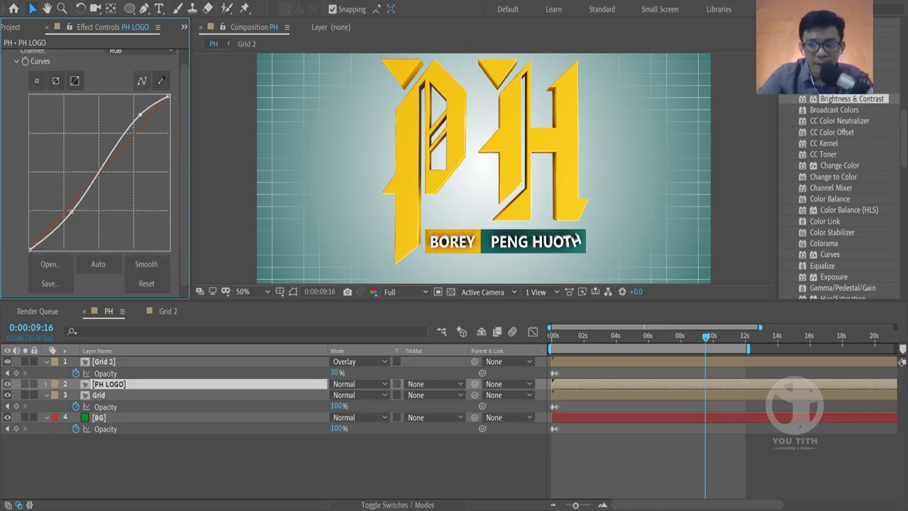
# Browse the Color Correction list, selecting Color Balance.
pyautogui.click(837, 43)
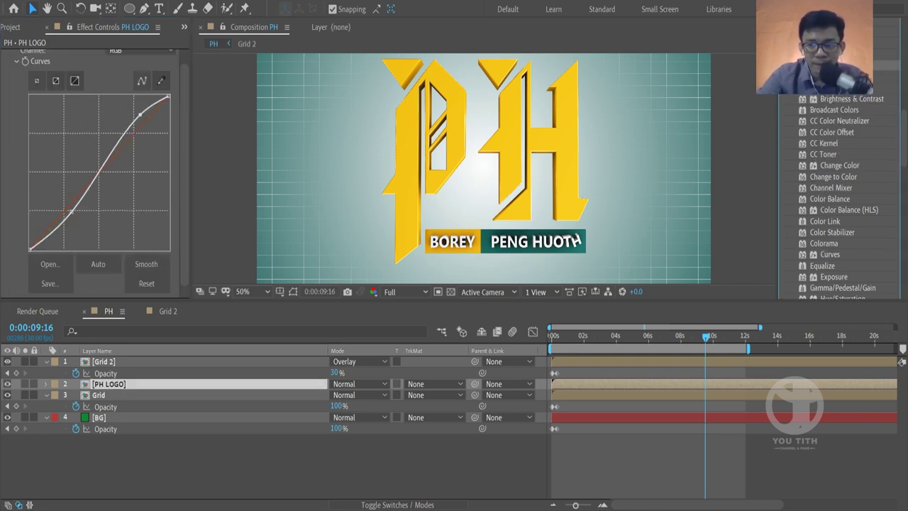
pyautogui.click(837, 200)
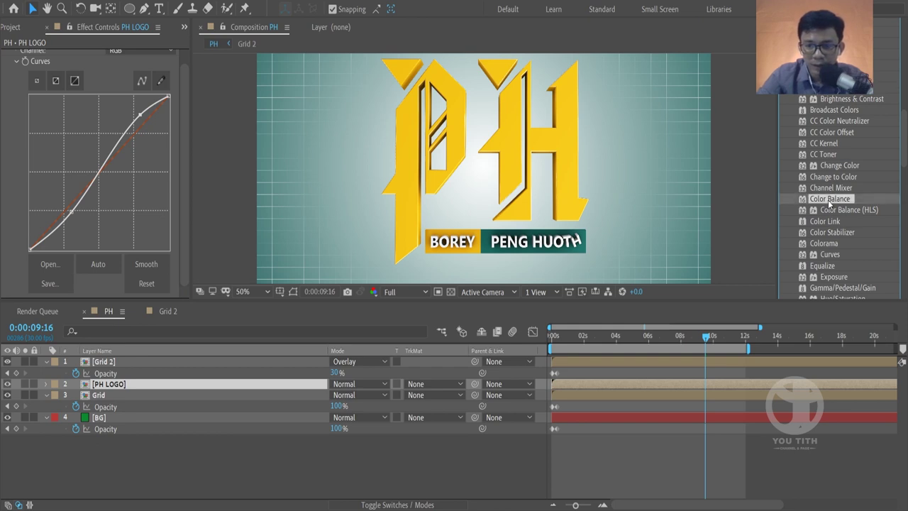
pyautogui.scroll(-2, 829, 204)
pyautogui.scroll(-2, 829, 204)
pyautogui.scroll(-3, 829, 202)
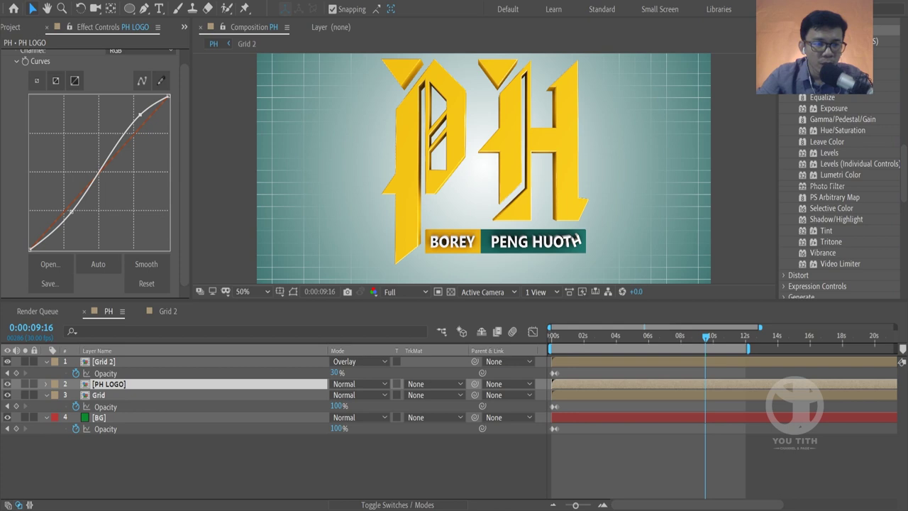
pyautogui.click(177, 253)
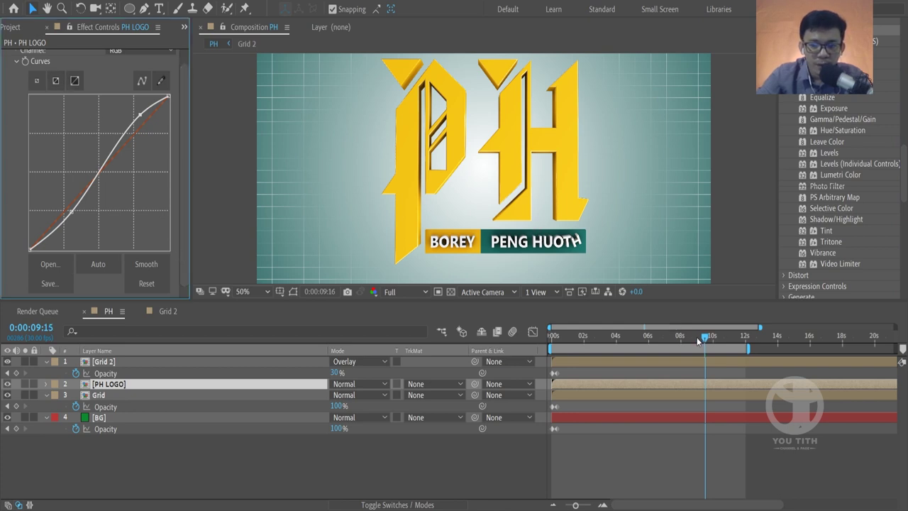
# Return to 0:00:03:20 and toggle Curves repeatedly to compare, leaving it on.
pyautogui.moveTo(709, 336); pyautogui.dragTo(610, 336)
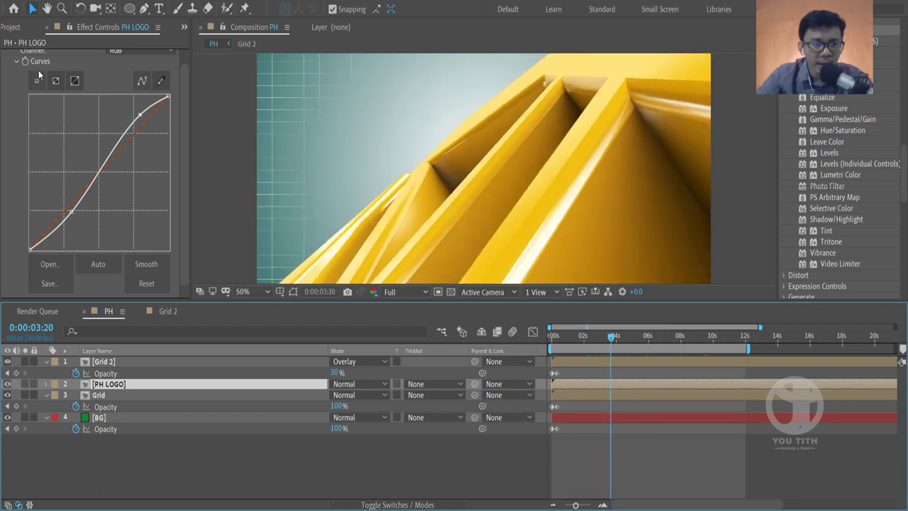
pyautogui.scroll(1, 38, 70)
pyautogui.click(16, 56)
pyautogui.click(15, 56)
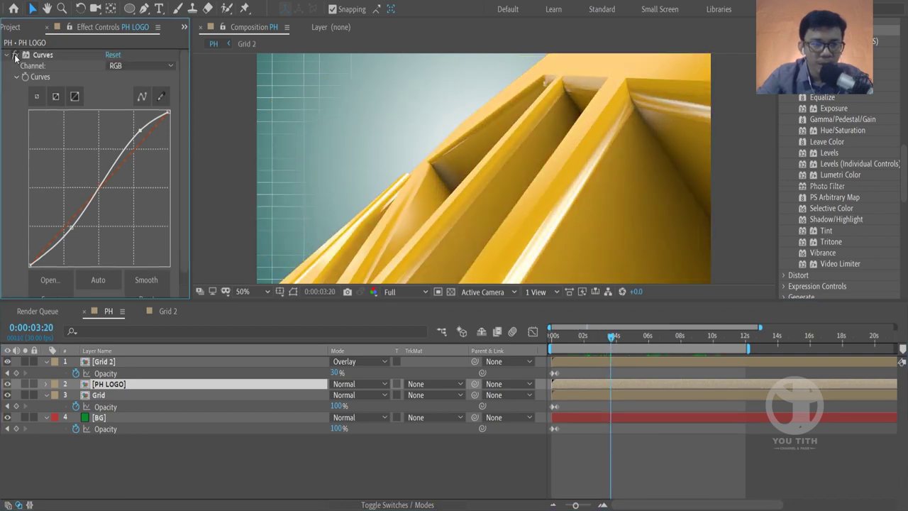
pyautogui.click(15, 57)
pyautogui.click(16, 57)
pyautogui.click(16, 57)
pyautogui.click(15, 56)
pyautogui.click(16, 56)
pyautogui.click(15, 57)
pyautogui.click(16, 57)
pyautogui.click(16, 57)
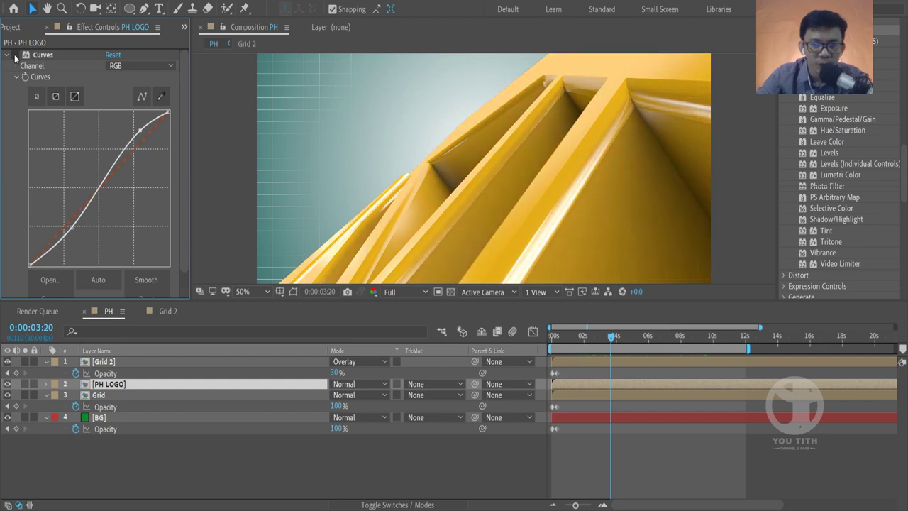
pyautogui.click(15, 56)
# Add Exposure to PH LOGO, setting Exposure 0.19 and Offset 0.02.
pyautogui.click(831, 111)
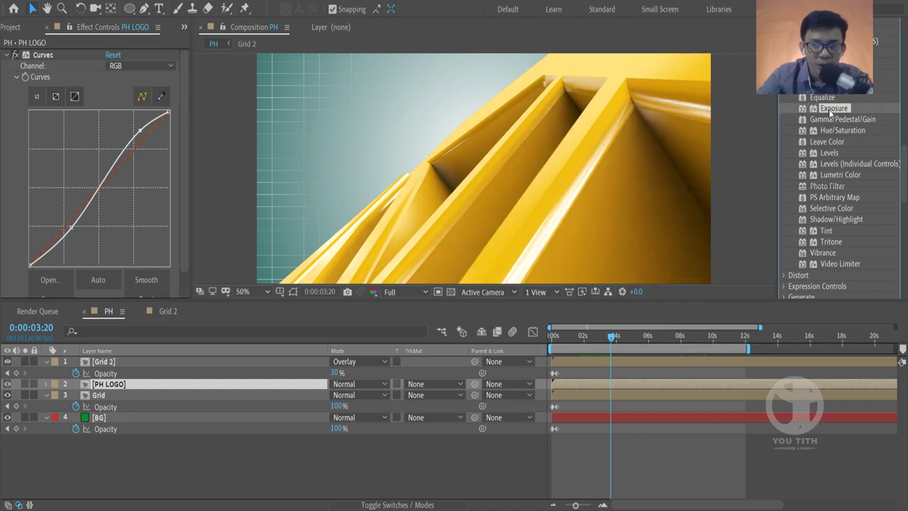
pyautogui.moveTo(19, 190); pyautogui.dragTo(22, 213)
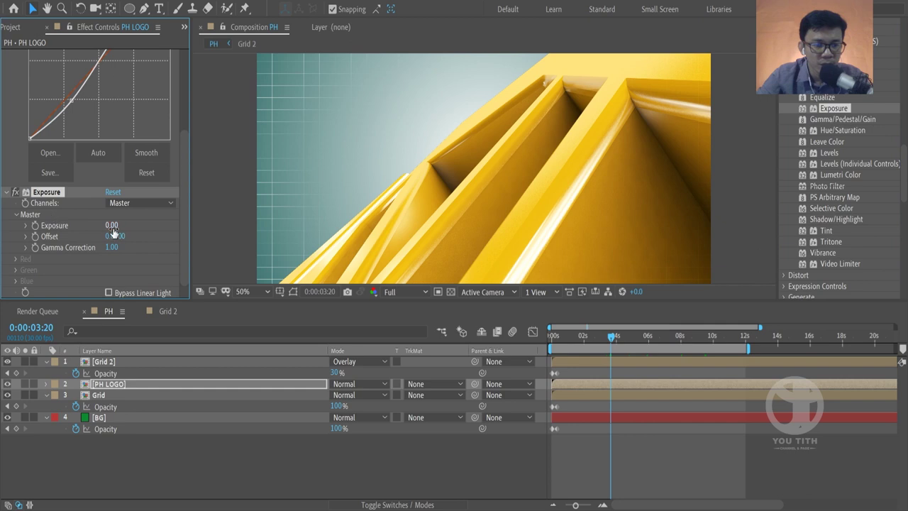
pyautogui.moveTo(112, 226); pyautogui.dragTo(120, 235)
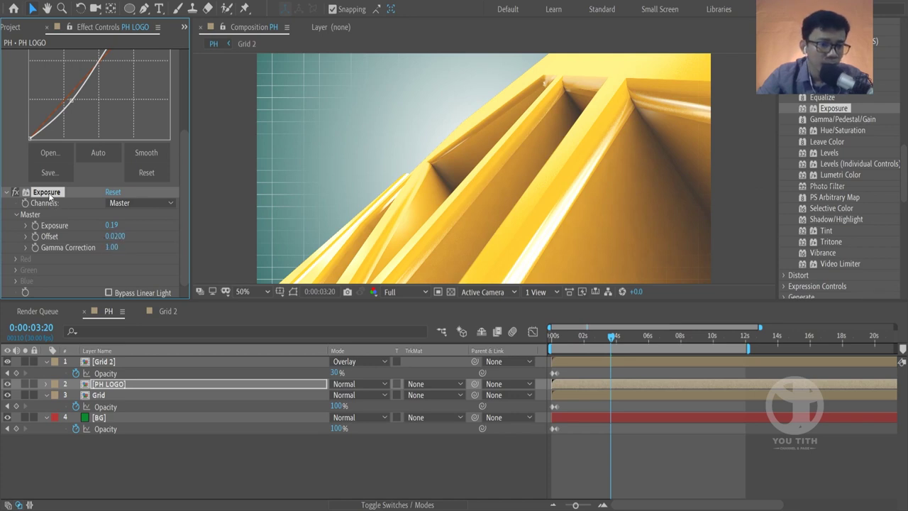
pyautogui.scroll(3, 50, 195)
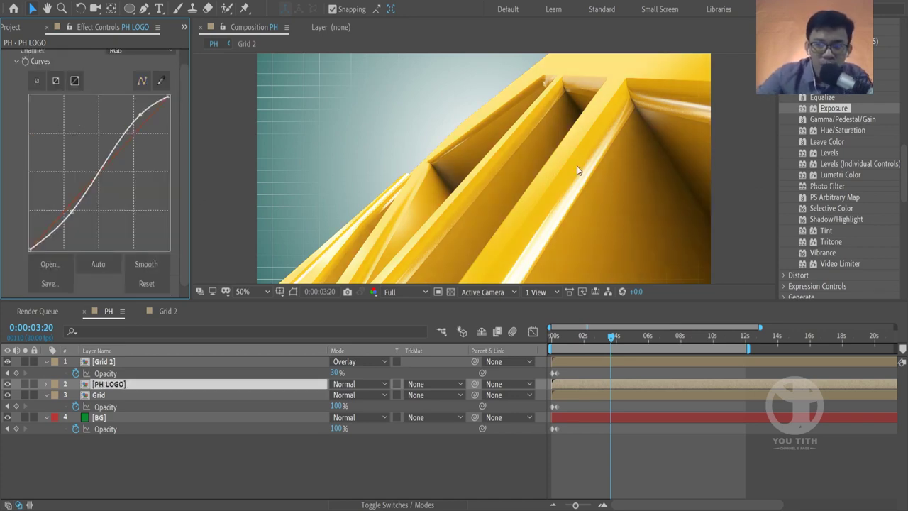
pyautogui.scroll(1, 828, 122)
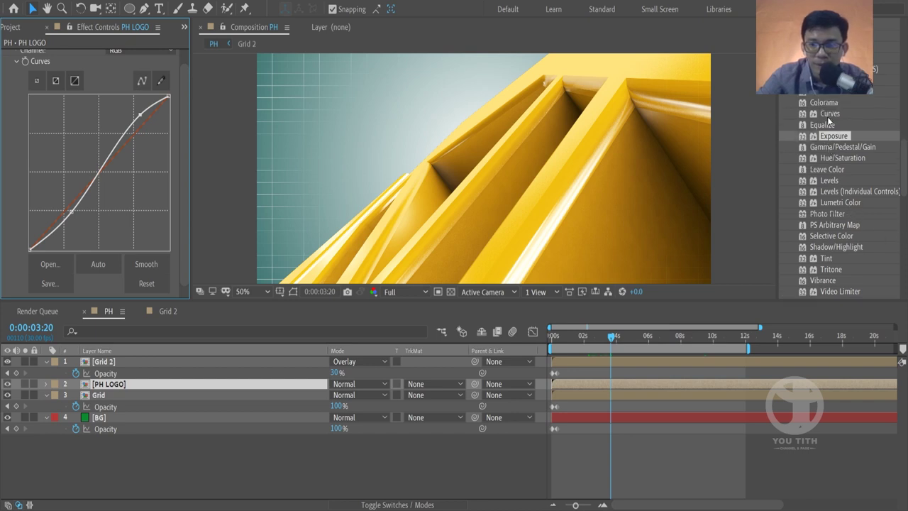
pyautogui.scroll(2, 828, 122)
pyautogui.scroll(1, 828, 122)
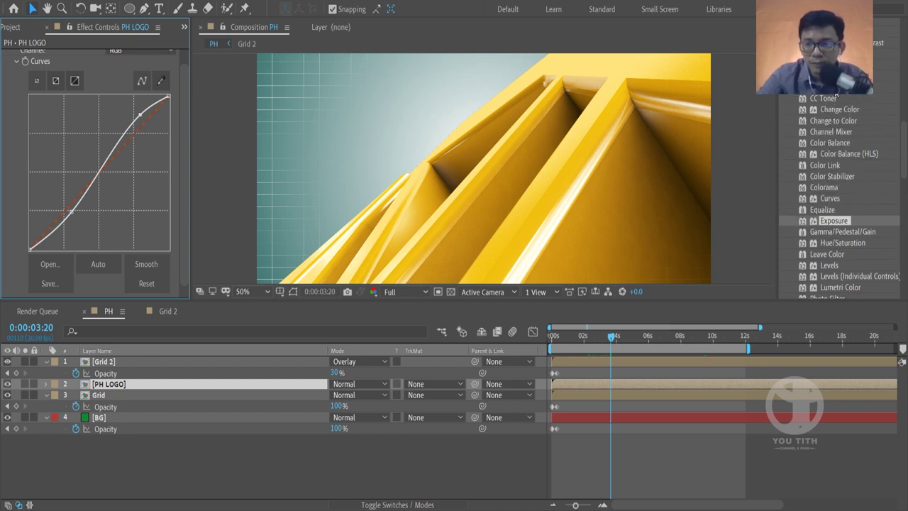
pyautogui.scroll(3, 827, 122)
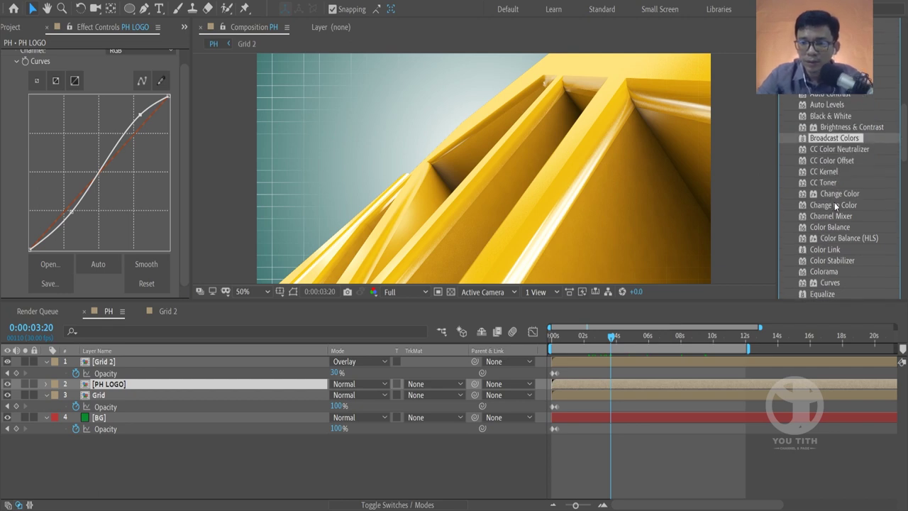
pyautogui.scroll(-2, 834, 204)
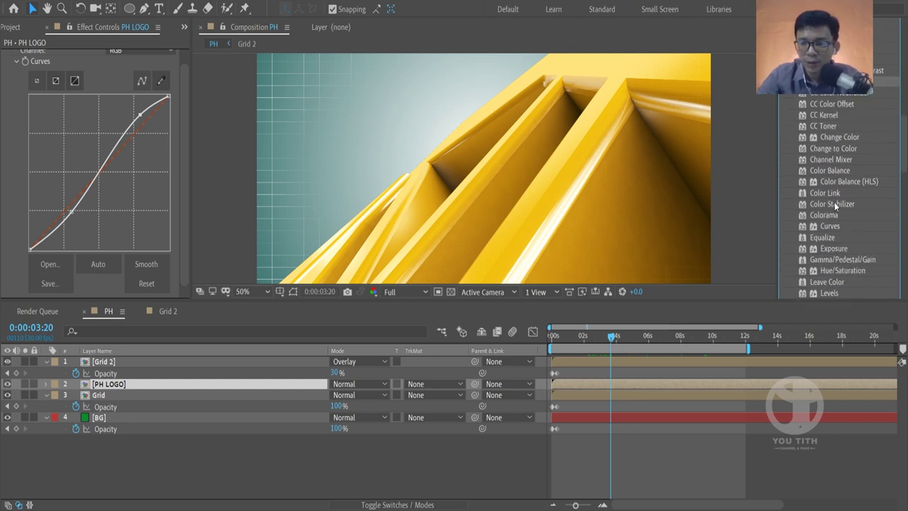
pyautogui.scroll(-2, 834, 203)
pyautogui.click(829, 236)
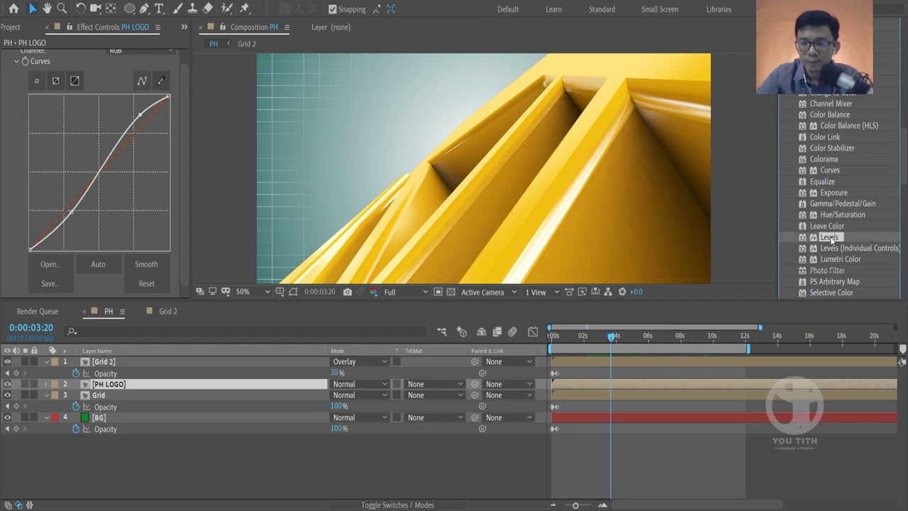
pyautogui.scroll(-1, 830, 236)
pyautogui.scroll(-2, 830, 234)
pyautogui.click(834, 219)
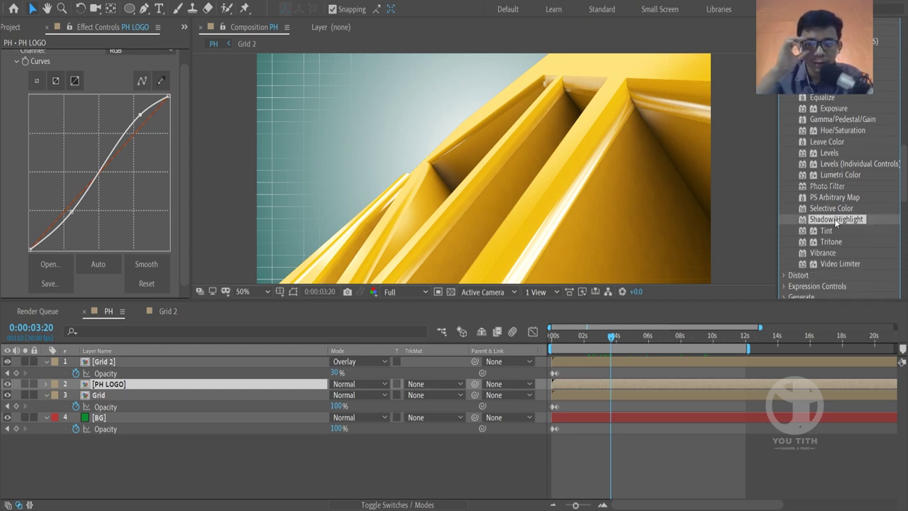
pyautogui.moveTo(834, 219); pyautogui.dragTo(57, 231)
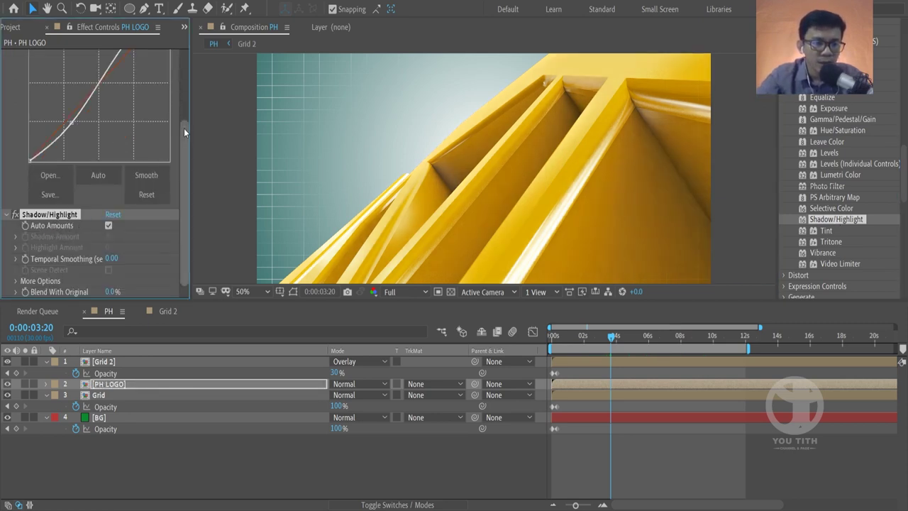
pyautogui.moveTo(111, 259); pyautogui.dragTo(128, 258)
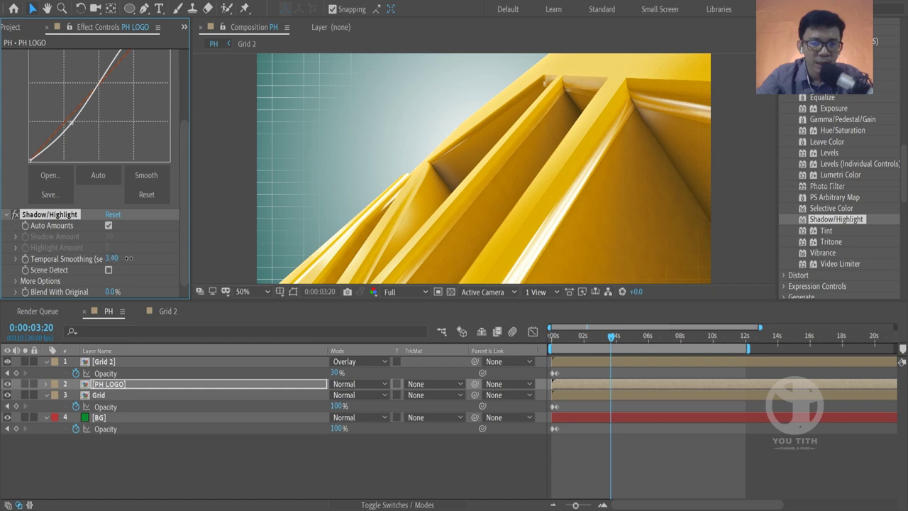
pyautogui.moveTo(211, 252); pyautogui.dragTo(71, 261)
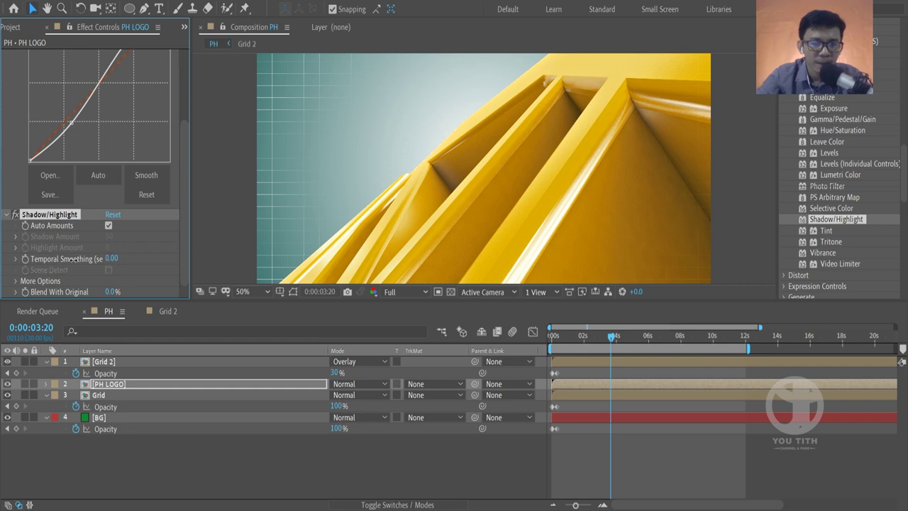
pyautogui.click(116, 293)
pyautogui.moveTo(111, 296); pyautogui.dragTo(143, 291)
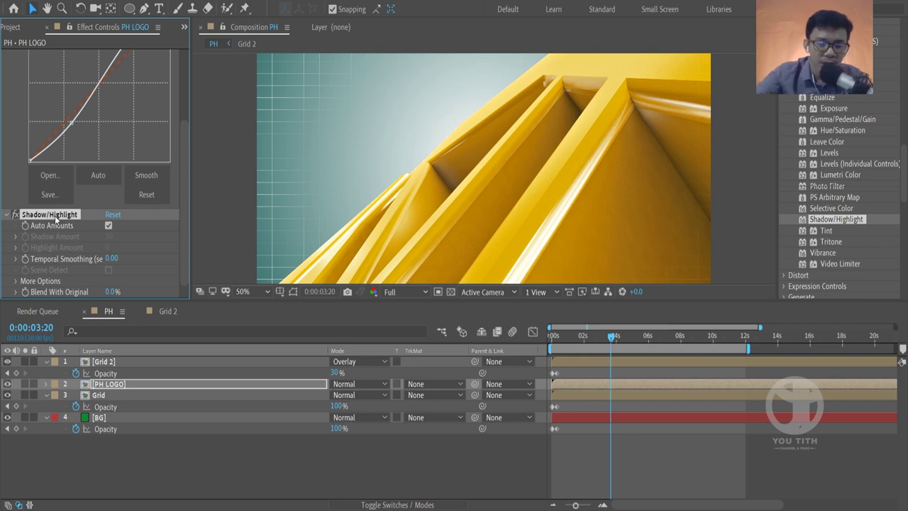
pyautogui.press('Delete')
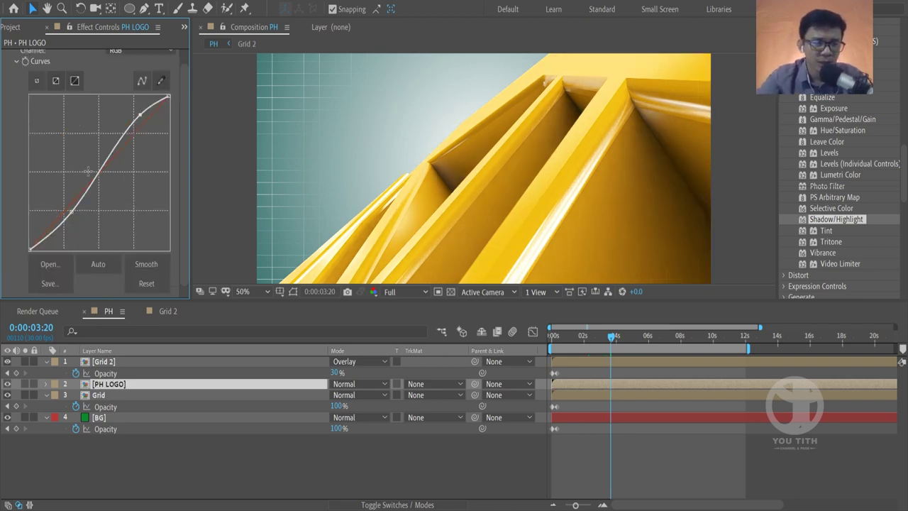
# Nudge the upper Curves point and lift the lower point to soften the contrast.
pyautogui.scroll(1, 122, 195)
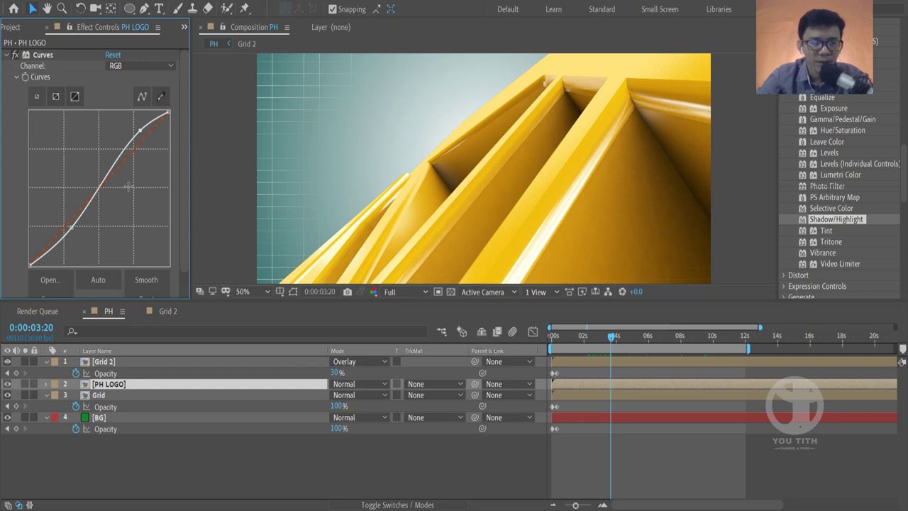
pyautogui.moveTo(139, 128); pyautogui.dragTo(139, 131)
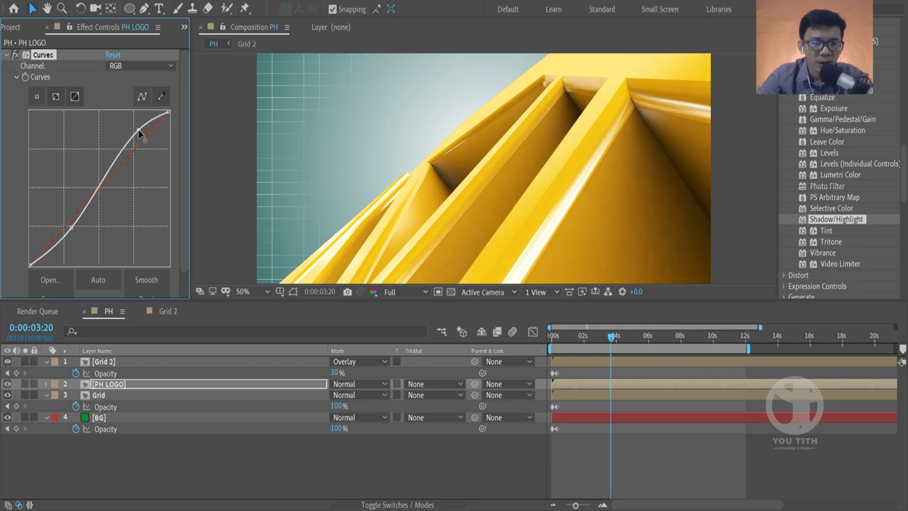
pyautogui.moveTo(71, 229); pyautogui.dragTo(59, 229)
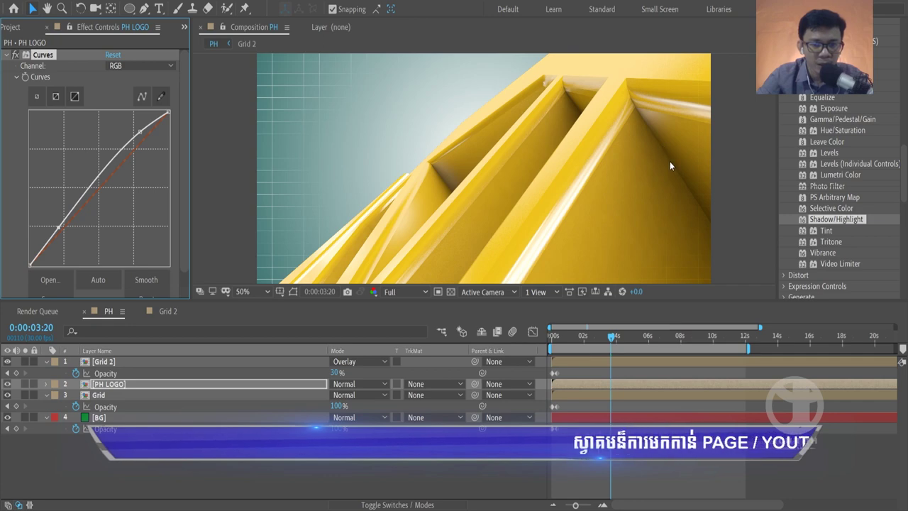
# At a later frame, pull the curve's upper section toward the diagonal and compare with fx off.
pyautogui.moveTo(611, 336); pyautogui.dragTo(723, 336)
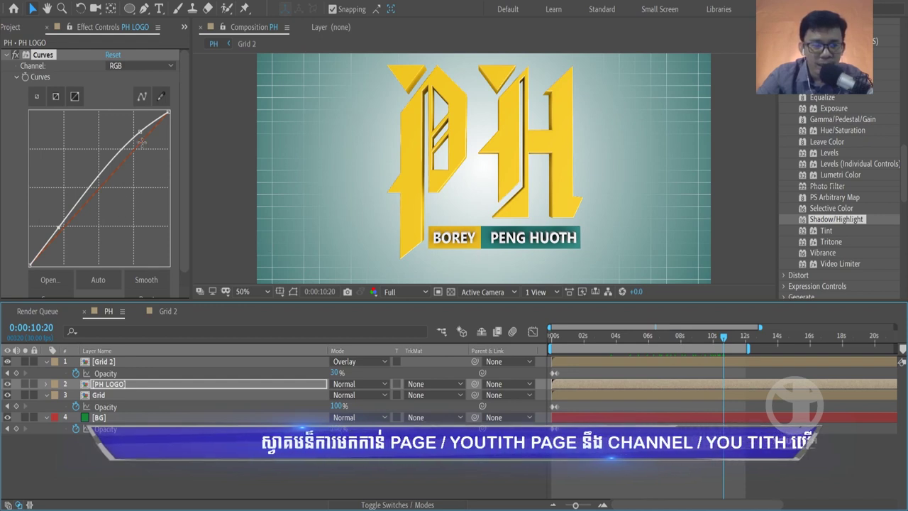
pyautogui.moveTo(116, 158); pyautogui.dragTo(117, 171)
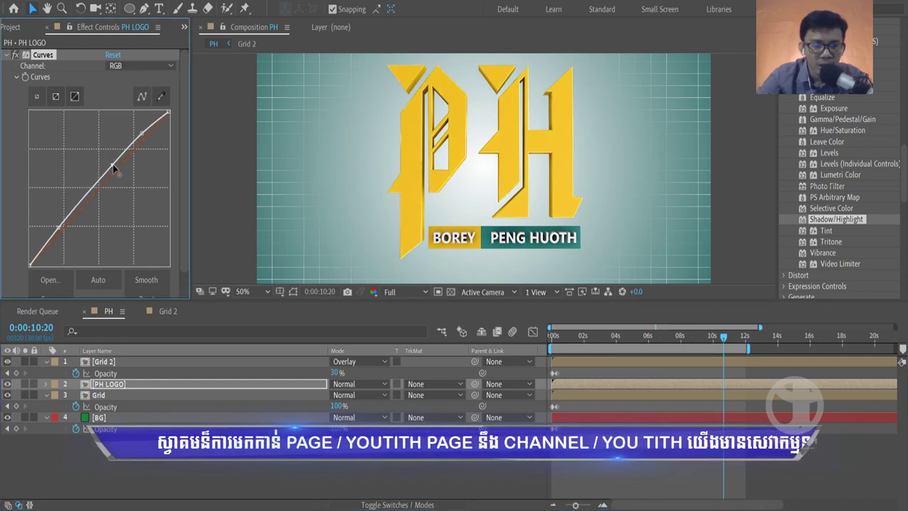
pyautogui.click(15, 54)
pyautogui.click(15, 55)
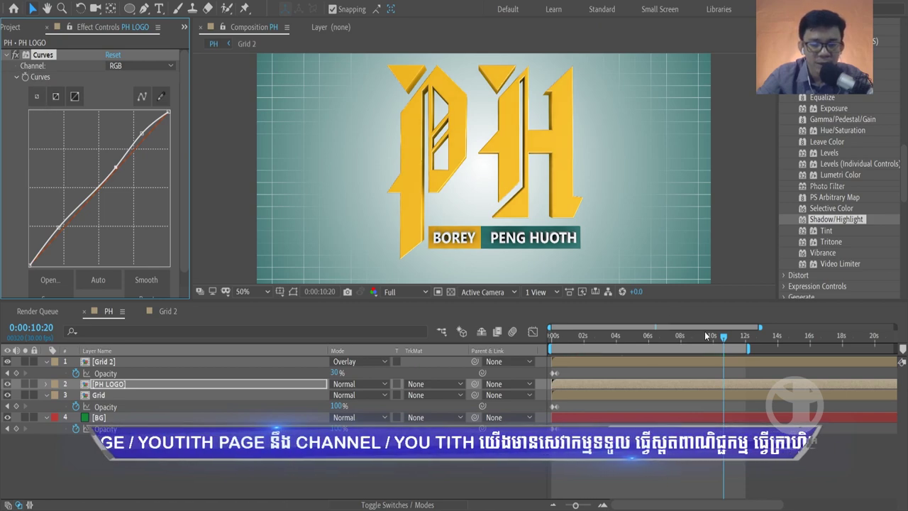
pyautogui.moveTo(723, 334)
pyautogui.mouseDown()
pyautogui.moveTo(572, 333)
pyautogui.moveTo(713, 342)
pyautogui.moveTo(683, 347)
pyautogui.moveTo(684, 337)
pyautogui.mouseUp()
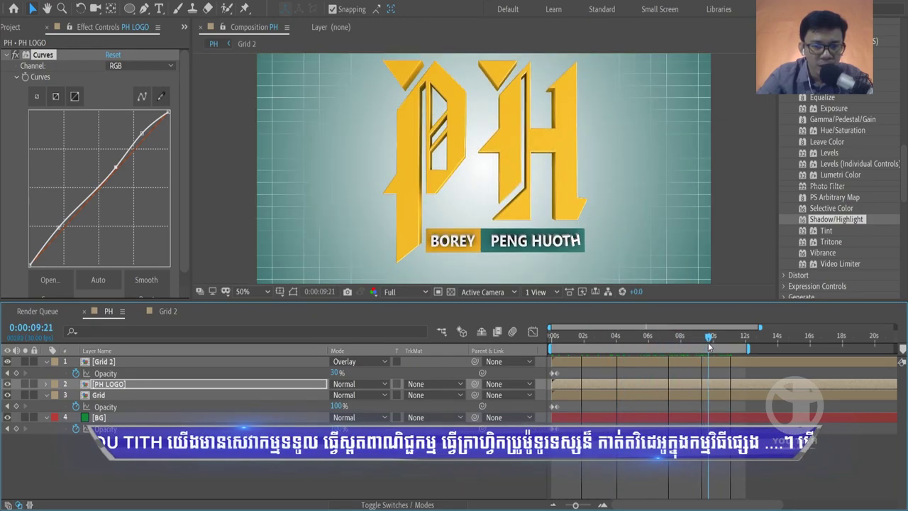
# Select the BG layer near the animation start and toggle its visibility to check its gradient.
pyautogui.click(113, 418)
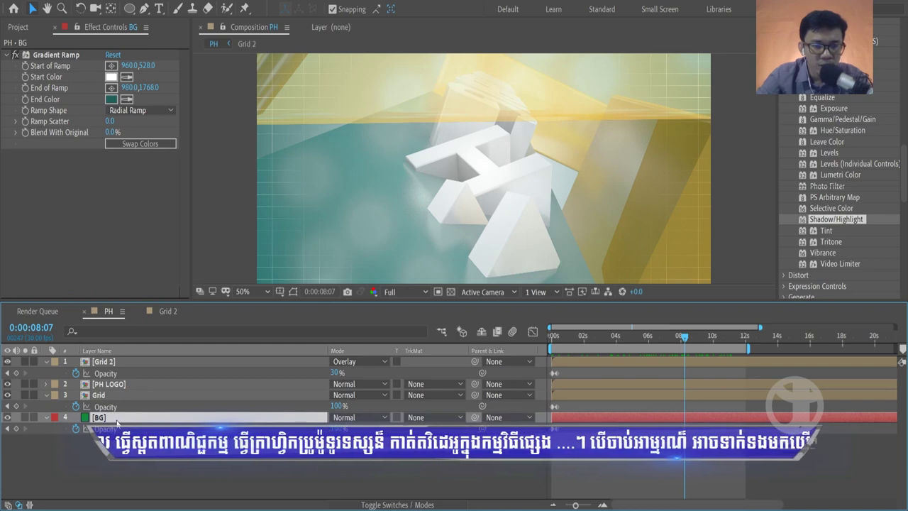
pyautogui.moveTo(586, 339); pyautogui.dragTo(560, 344)
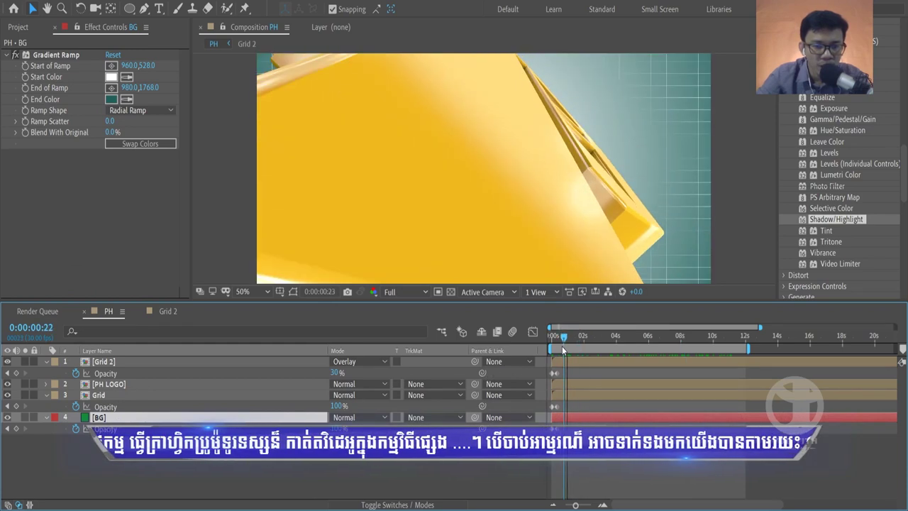
pyautogui.click(8, 417)
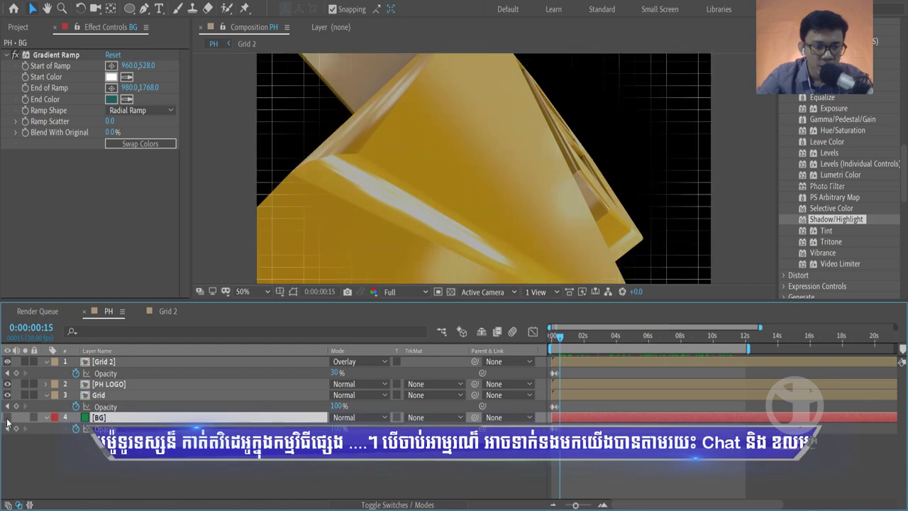
pyautogui.click(8, 417)
# Duplicate BG to the top with a full-frame ellipse mask, feathered to 386 px and inverted.
pyautogui.hotkey('ctrl', 'd')
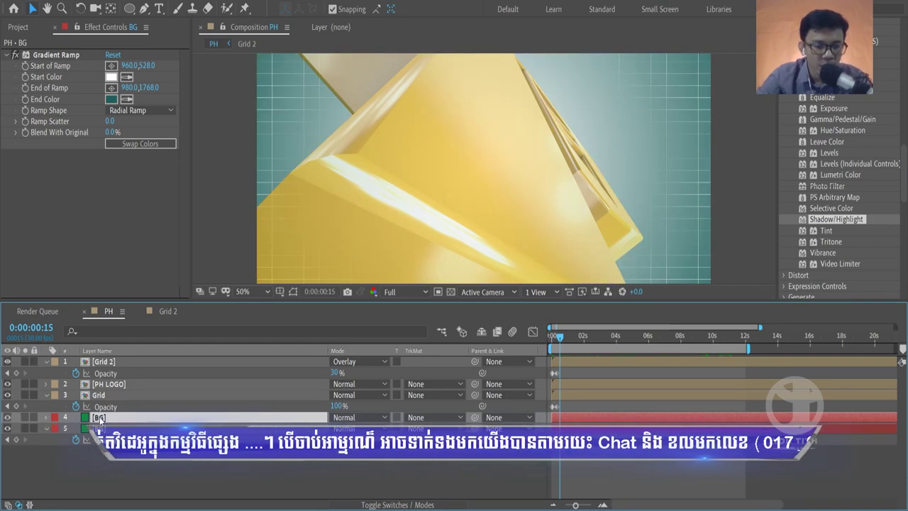
pyautogui.hotkey('ctrl', 'shift', ']')
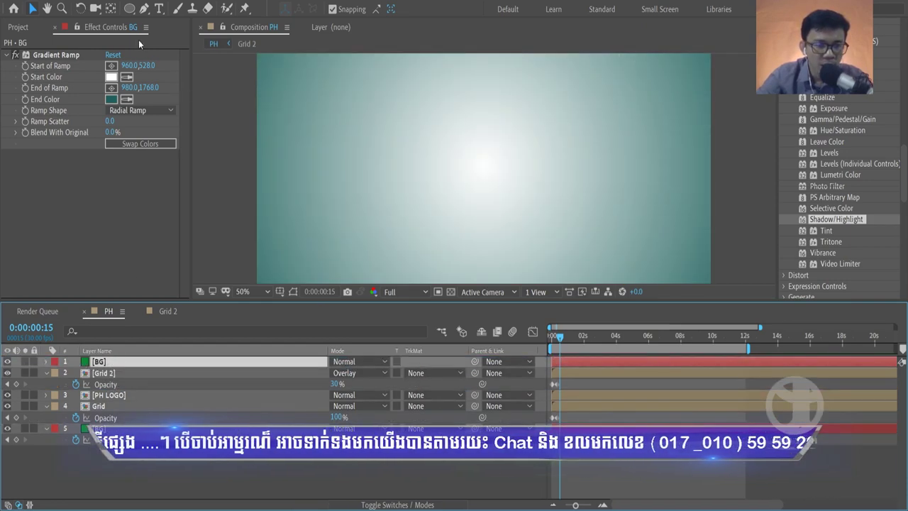
pyautogui.doubleClick(129, 8)
pyautogui.press('v')
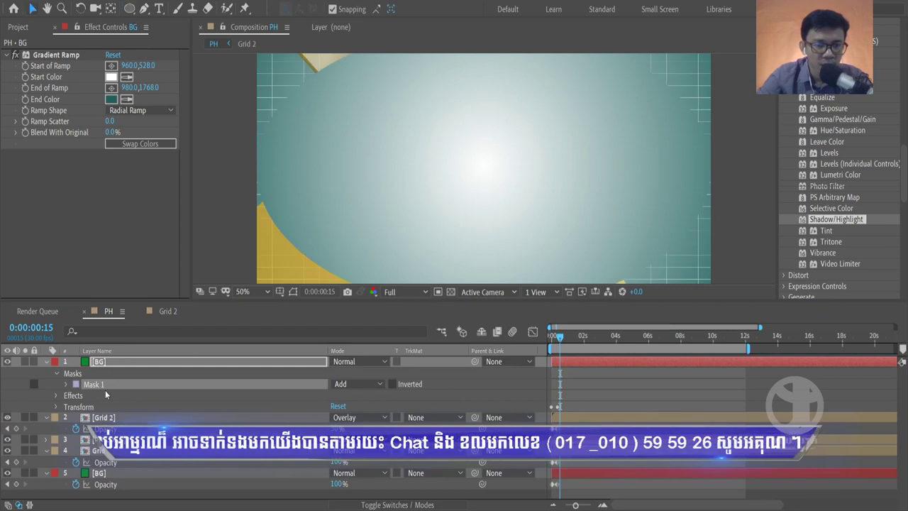
pyautogui.hotkey('ctrl', '`')
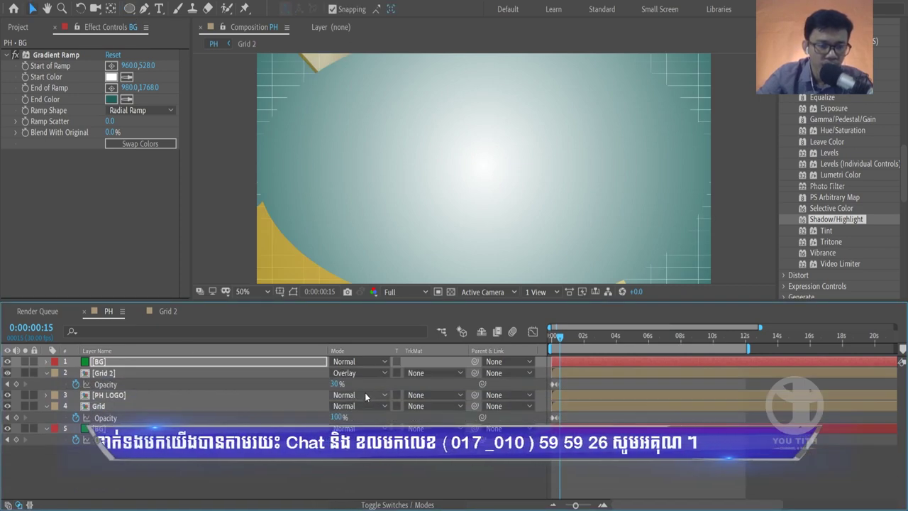
pyautogui.press('m')
pyautogui.press('m')
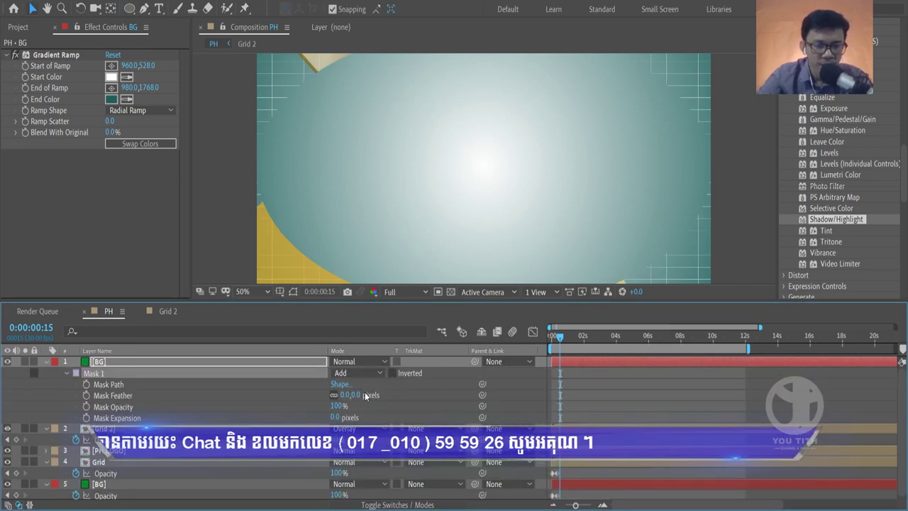
pyautogui.moveTo(365, 394); pyautogui.dragTo(588, 398)
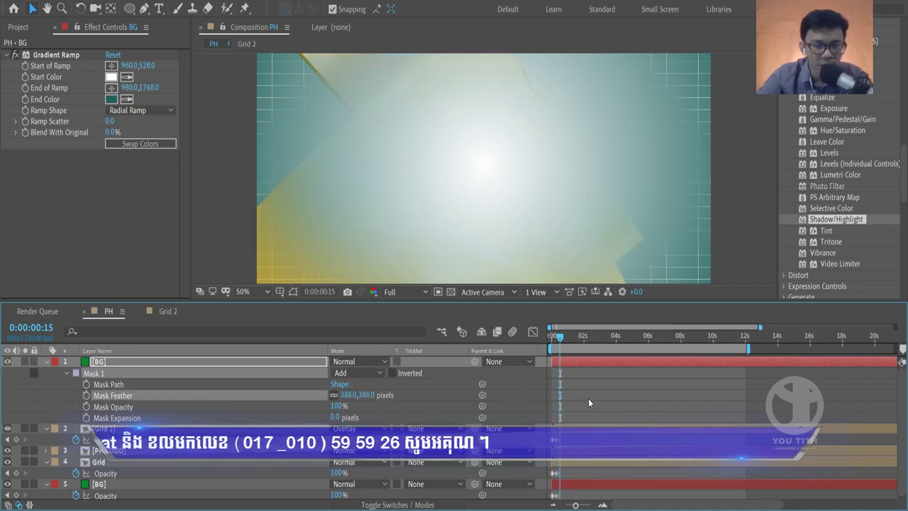
pyautogui.click(392, 374)
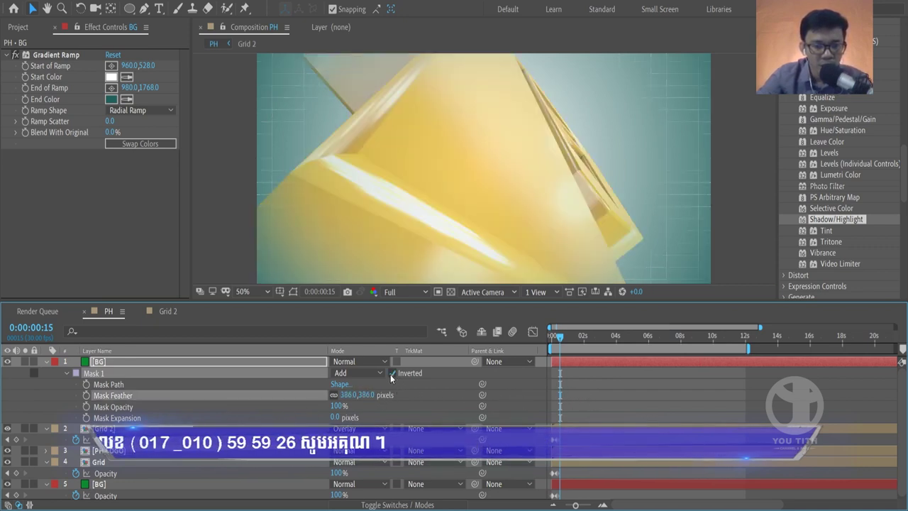
# Set the top BG copy to Screen blending and adjust its opacity.
pyautogui.click(169, 360)
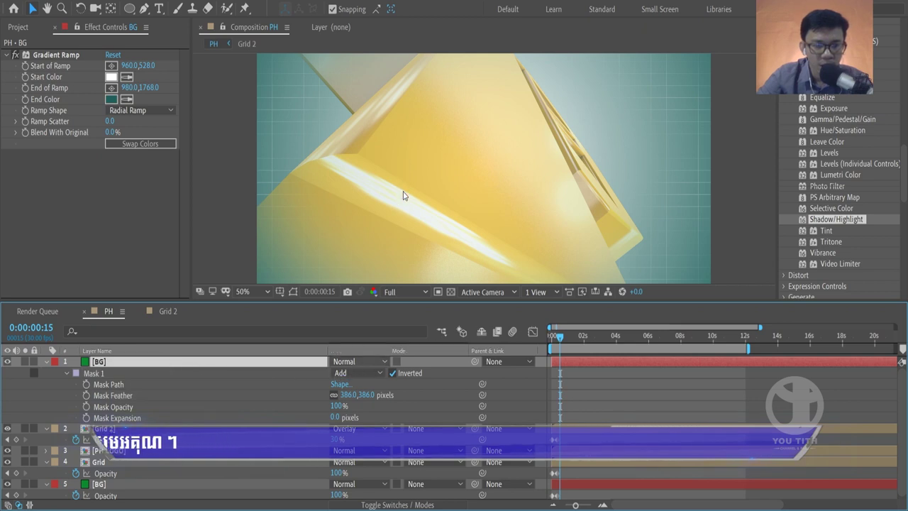
pyautogui.hotkey('shift', '=')
pyautogui.hotkey('shift', '=')
pyautogui.hotkey('shift', '=')
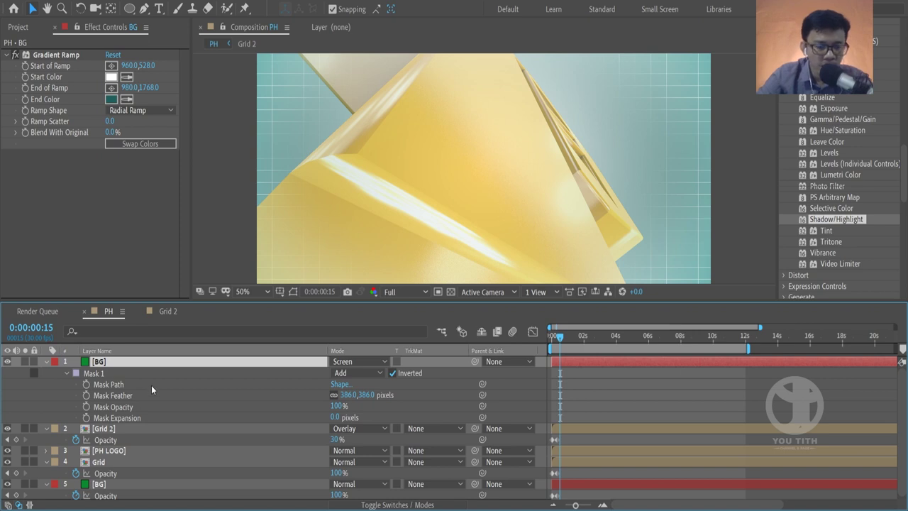
pyautogui.hotkey('alt', 'shift', 't')
pyautogui.moveTo(339, 373)
pyautogui.mouseDown()
pyautogui.moveTo(328, 372)
pyautogui.moveTo(389, 361)
pyautogui.mouseUp()
# At frame 10, try 50% opacity on the top BG layer, undo it, and switch it to Overlay.
pyautogui.scroll(2, 557, 396)
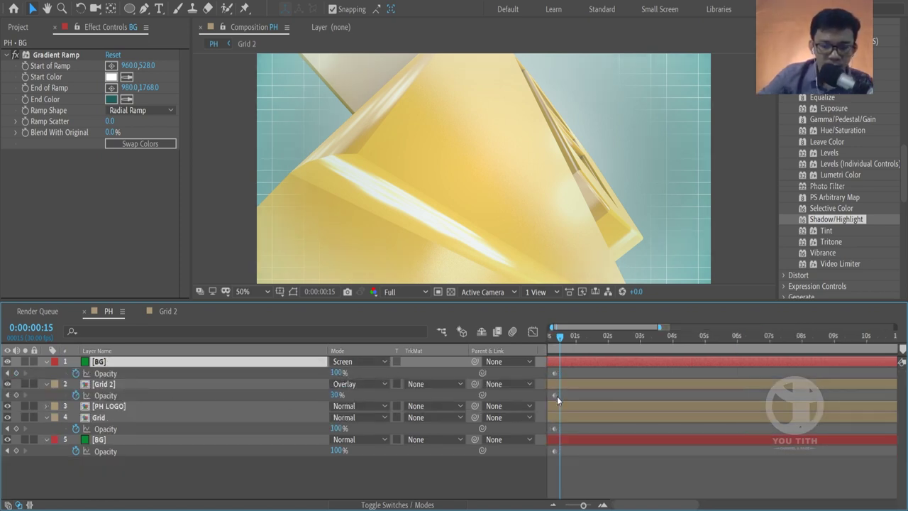
pyautogui.scroll(3, 556, 396)
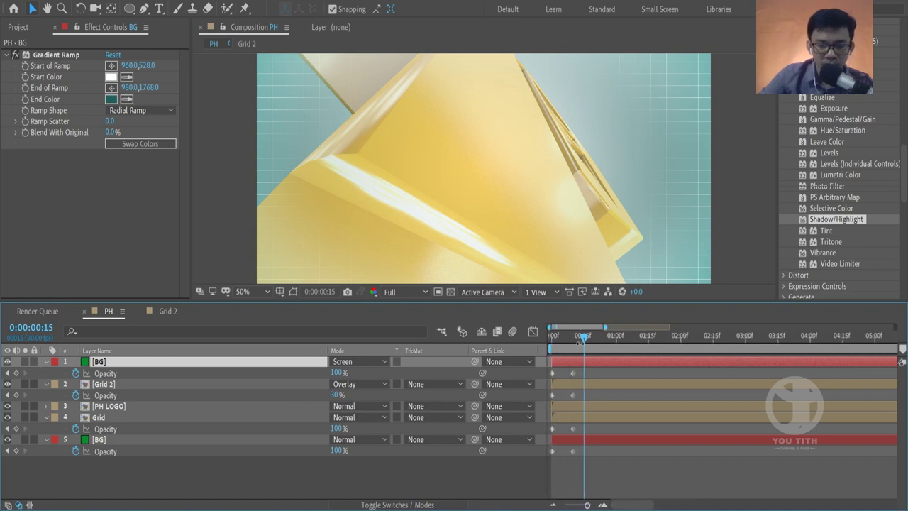
pyautogui.moveTo(581, 338); pyautogui.dragTo(573, 339)
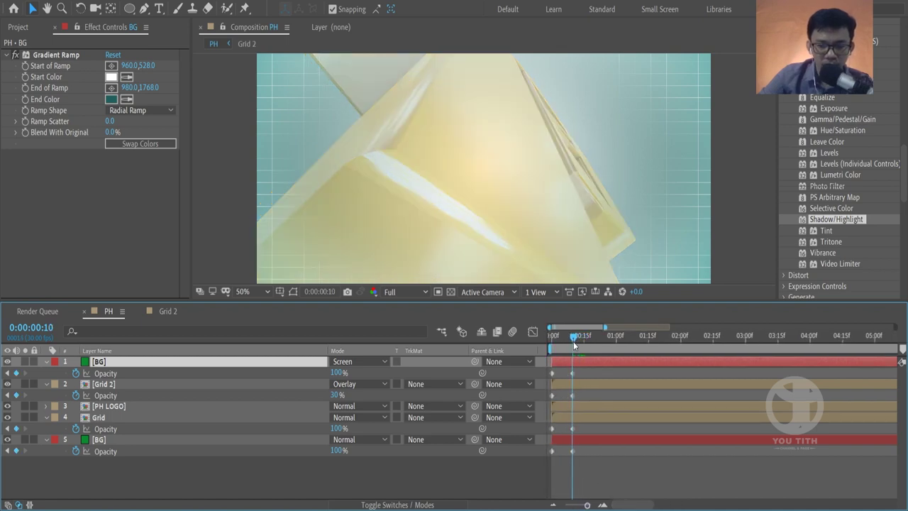
pyautogui.click(339, 374)
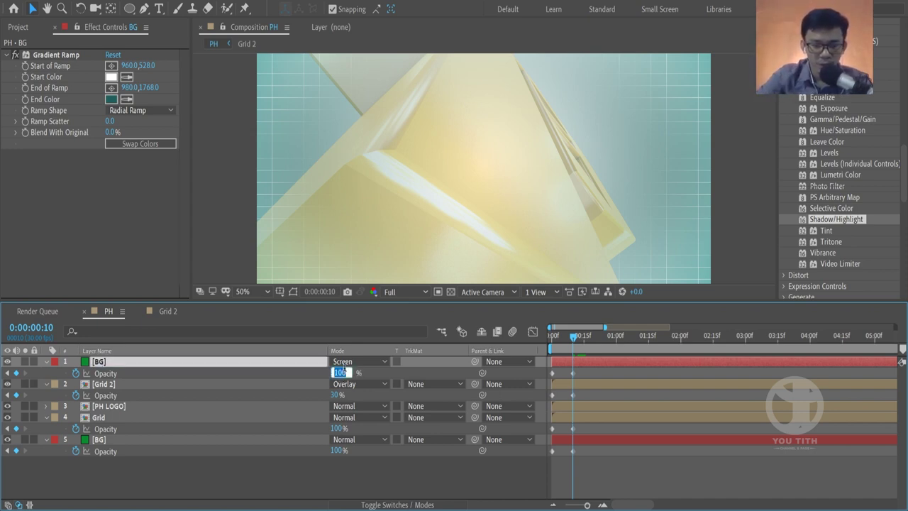
pyautogui.write('50')
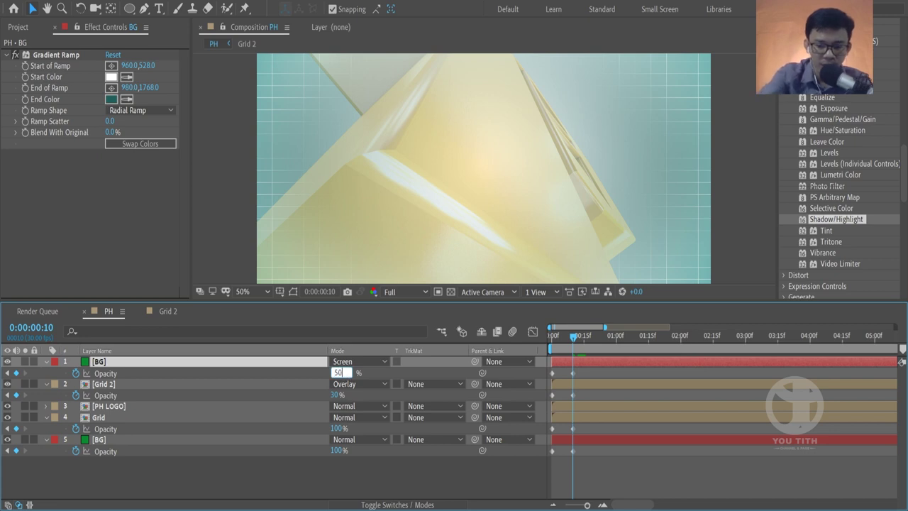
pyautogui.press('Return')
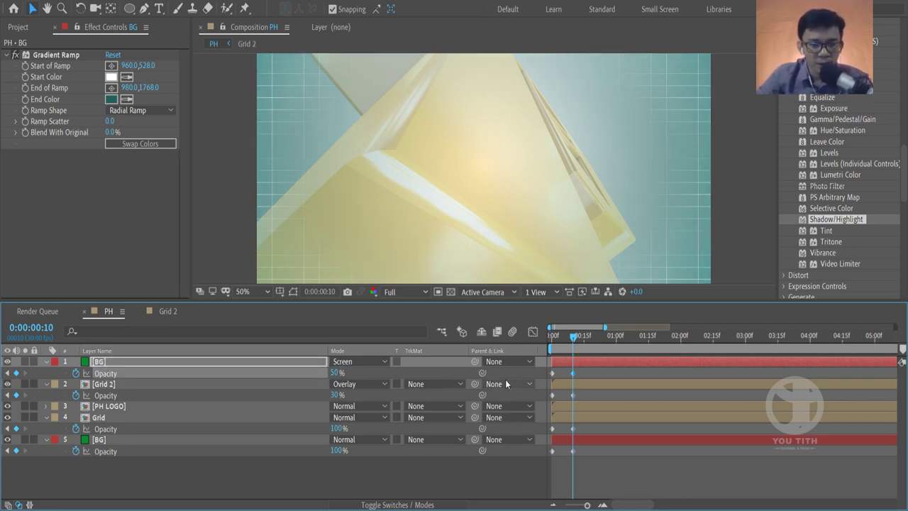
pyautogui.hotkey('ctrl', 'z')
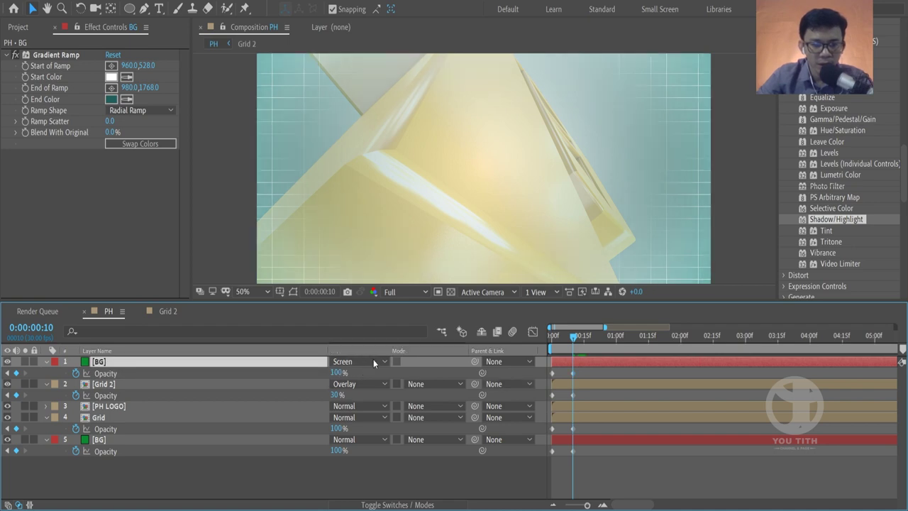
pyautogui.hotkey('shift', '=')
pyautogui.hotkey('shift', '=')
pyautogui.hotkey('shift', '=')
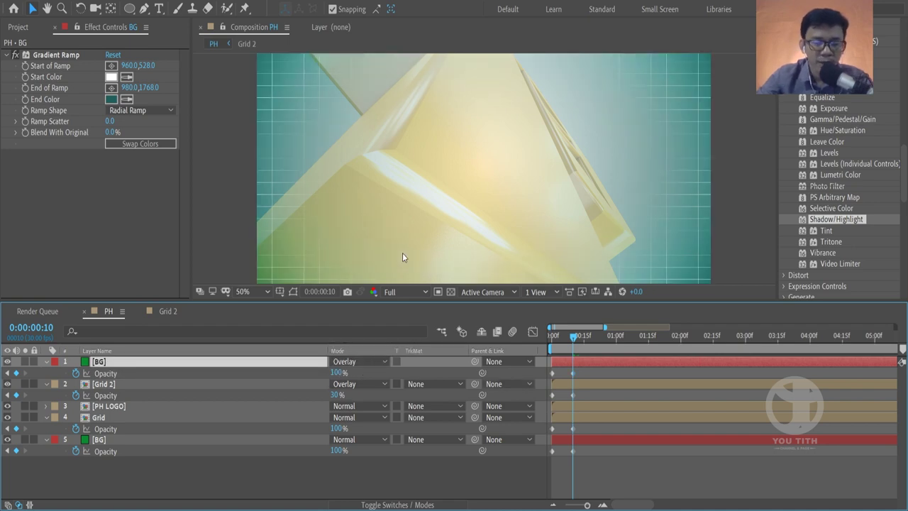
pyautogui.scroll(-2, 403, 252)
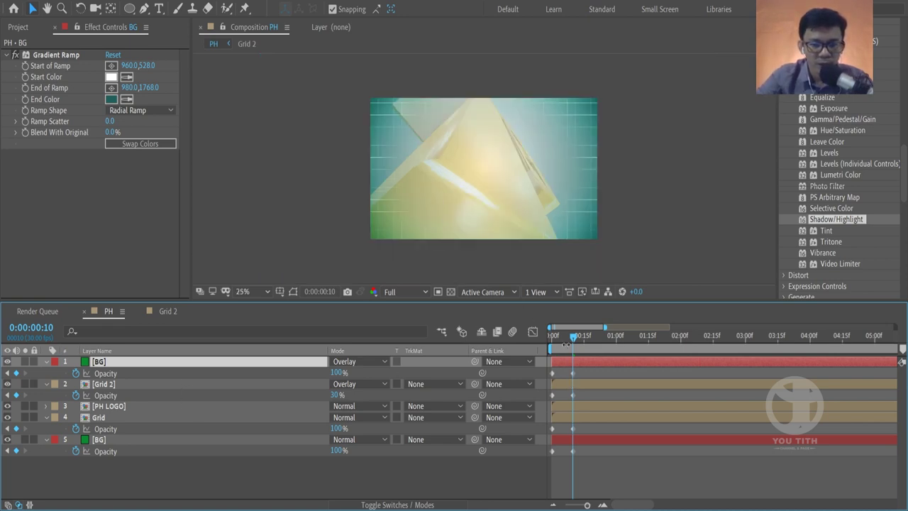
# Preview the reveal animation from the start of the composition.
pyautogui.moveTo(574, 335); pyautogui.dragTo(546, 343)
pyautogui.press('space')
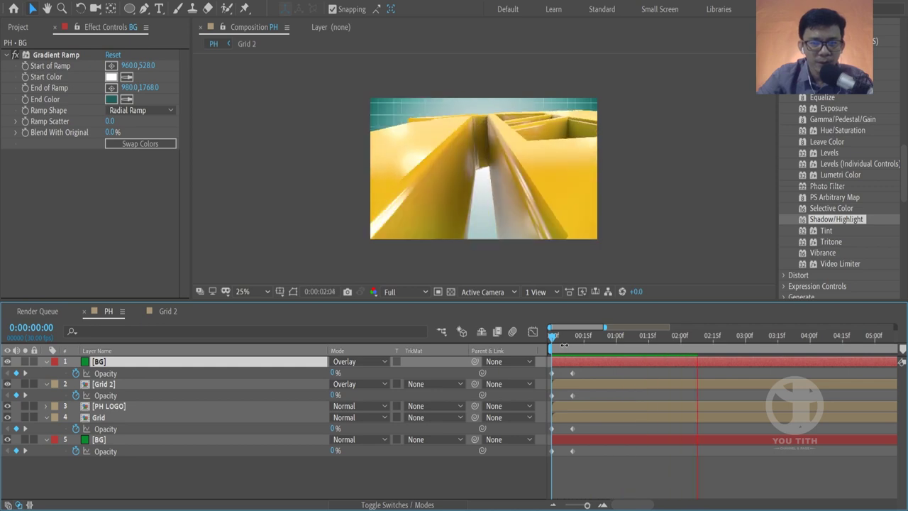
pyautogui.press('space')
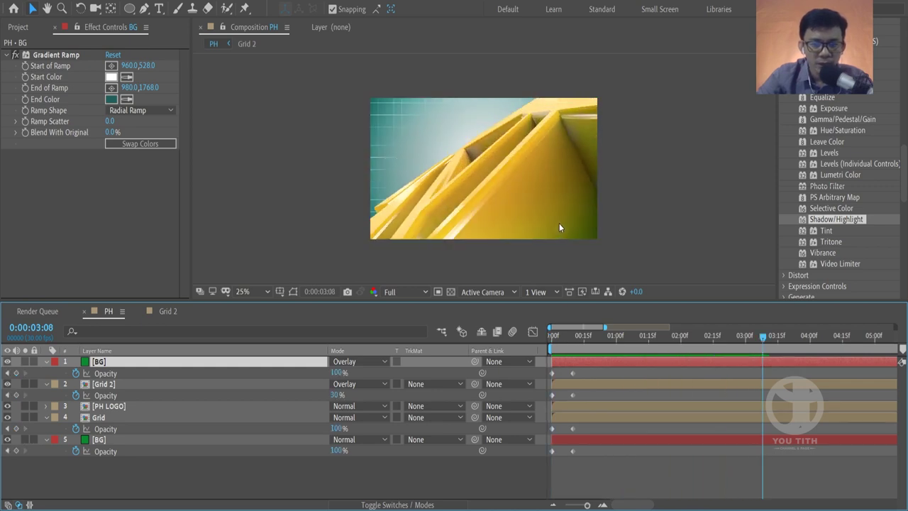
# Zoom the view to 50%, enlarge the viewer, preview again, and select PH LOGO to show its Curves.
pyautogui.press('.')
pyautogui.moveTo(401, 300); pyautogui.dragTo(390, 343)
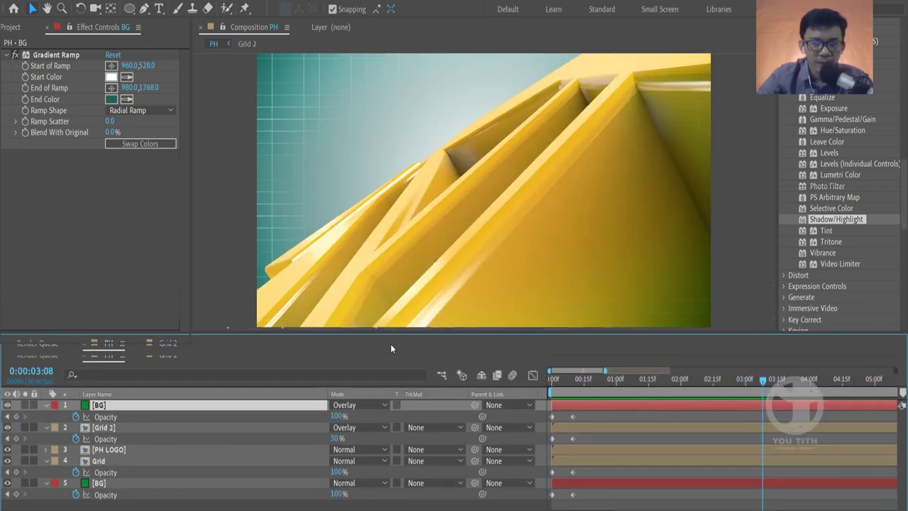
pyautogui.press('space')
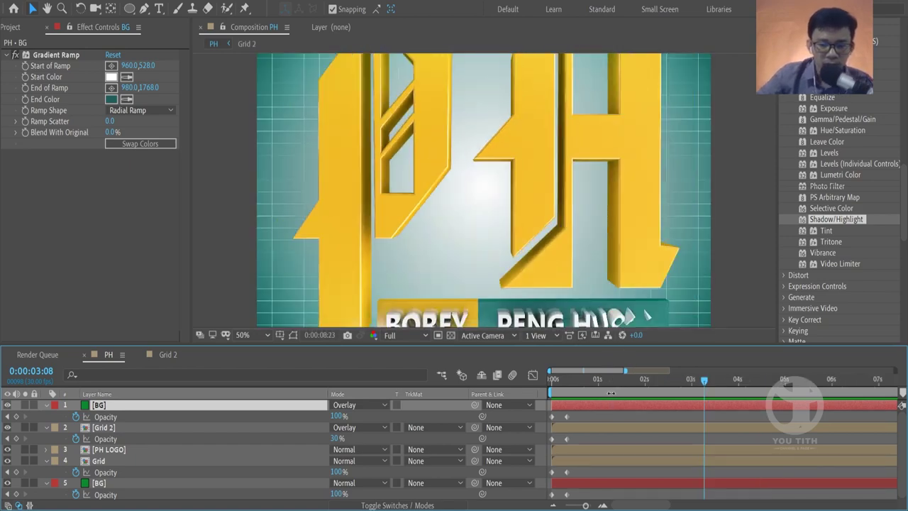
pyautogui.scroll(-5, 610, 397)
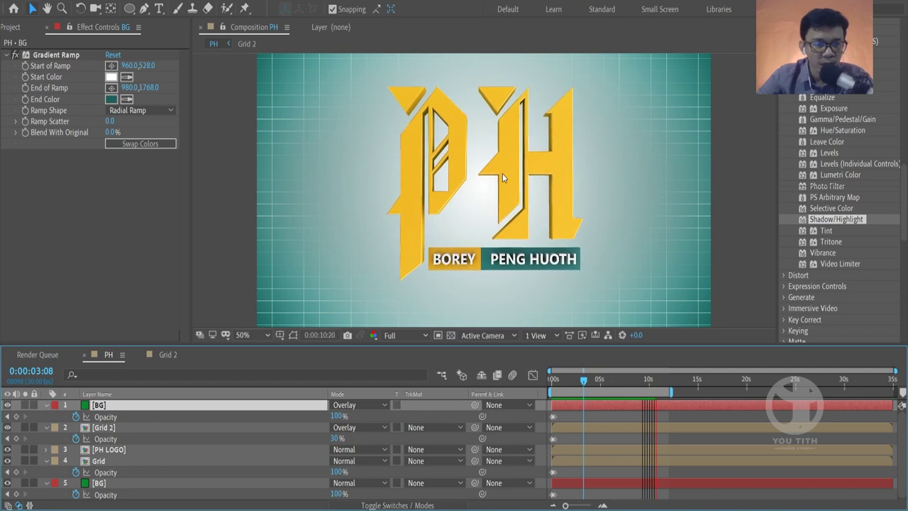
pyautogui.press('space')
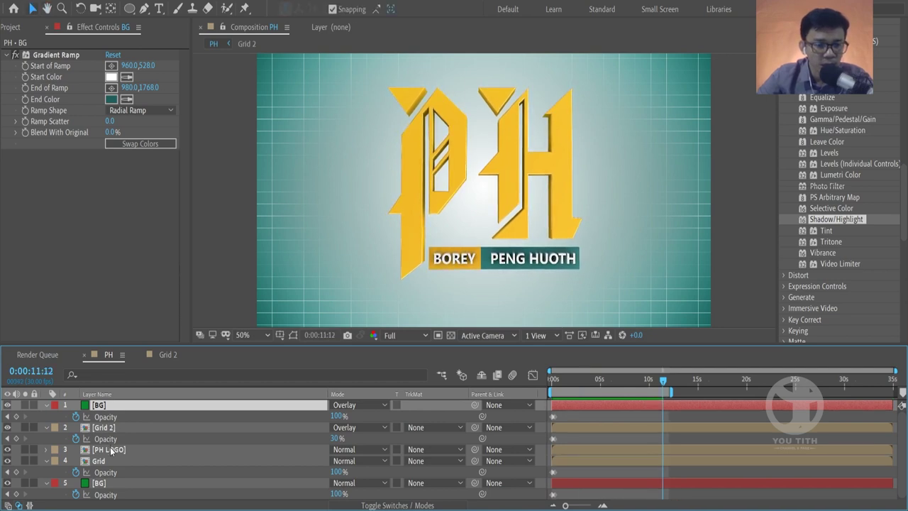
pyautogui.click(110, 450)
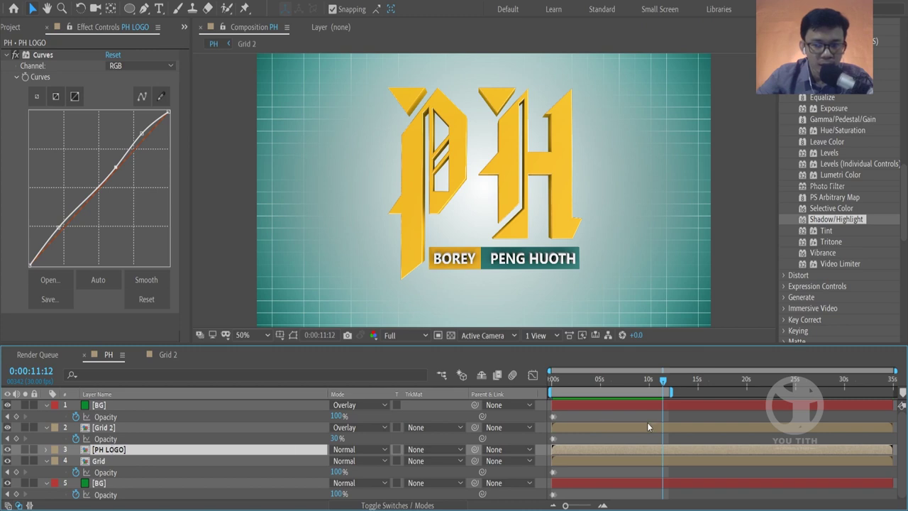
pyautogui.click(829, 176)
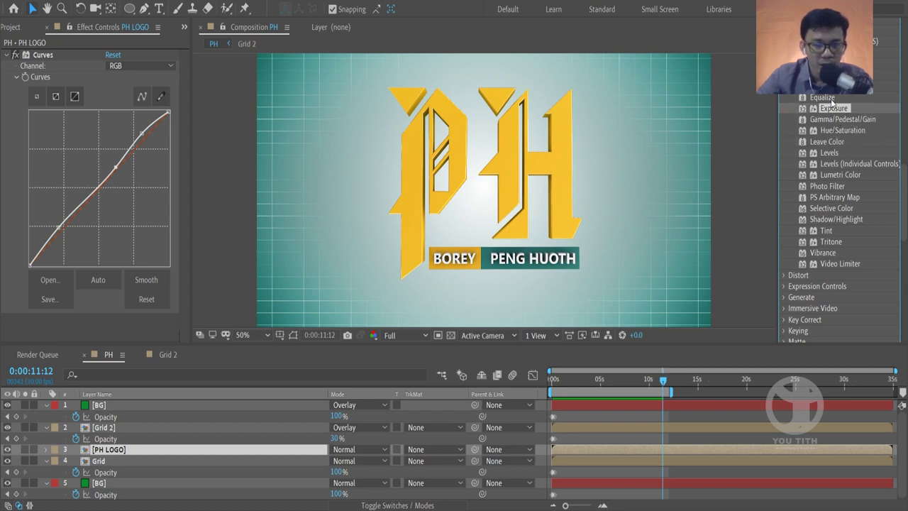
pyautogui.click(60, 55)
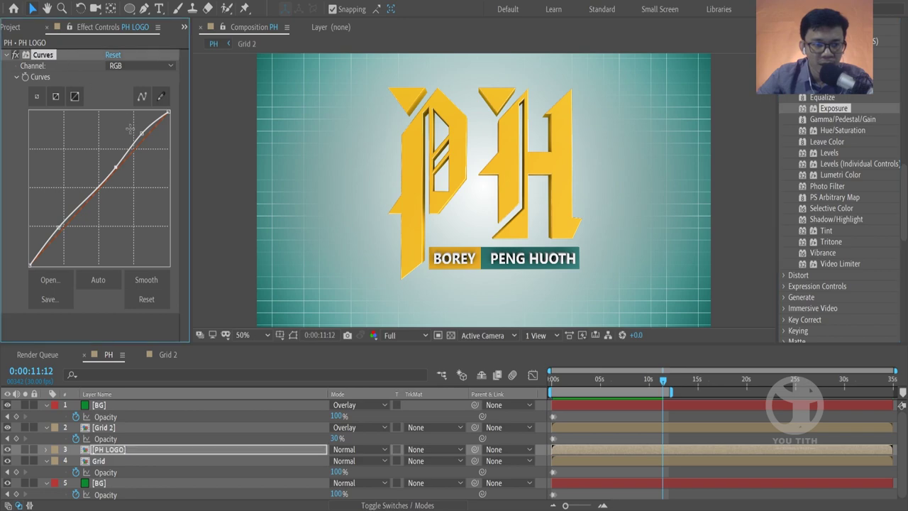
pyautogui.moveTo(664, 381)
pyautogui.mouseDown()
pyautogui.moveTo(632, 383)
pyautogui.moveTo(661, 383)
pyautogui.mouseUp()
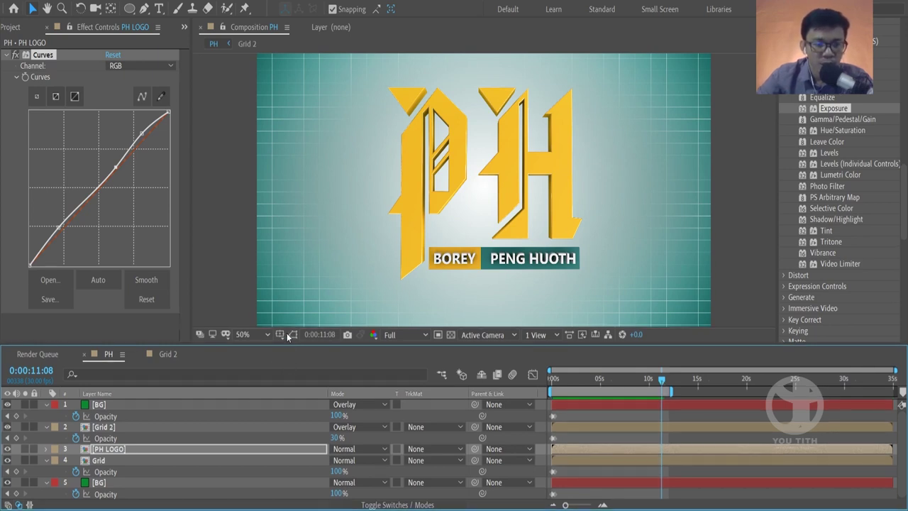
pyautogui.moveTo(284, 346); pyautogui.dragTo(270, 327)
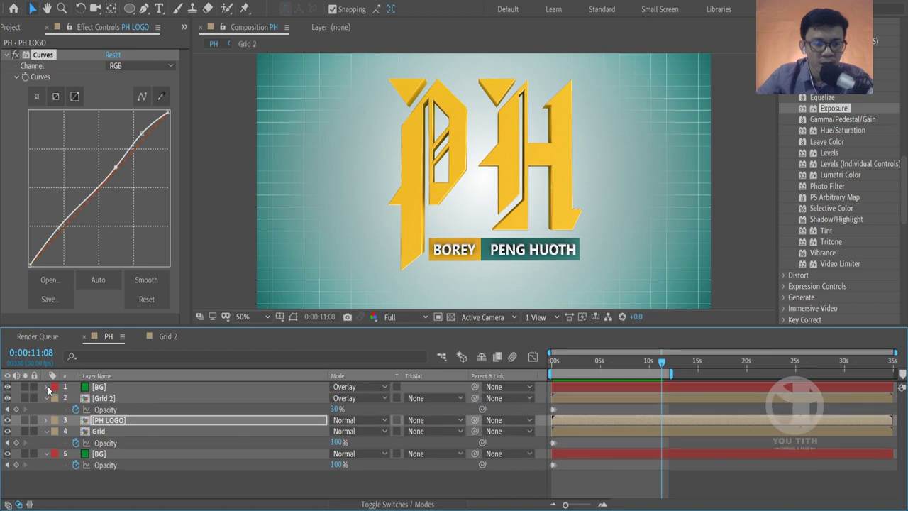
# Collapse the BG and Grid 2 properties, review early reveal frames, and create a new solid named Light 1.
pyautogui.click(46, 387)
pyautogui.click(47, 399)
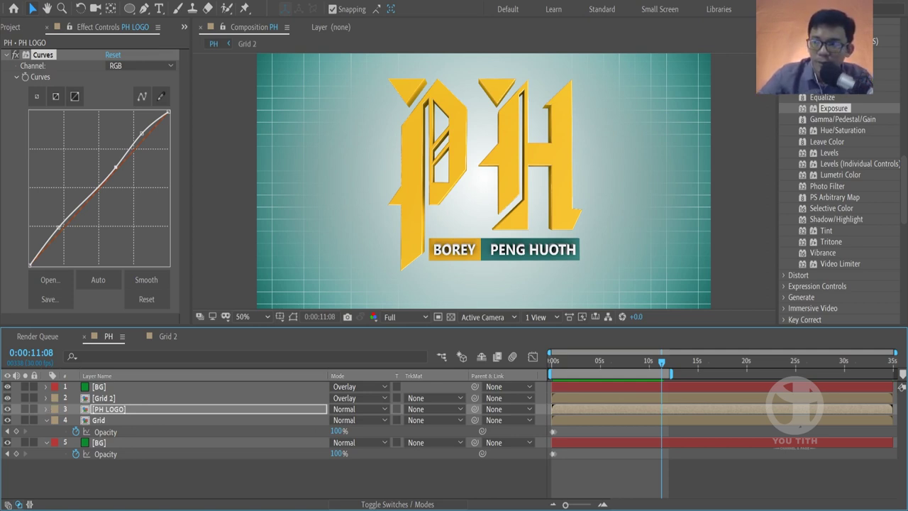
pyautogui.click(129, 468)
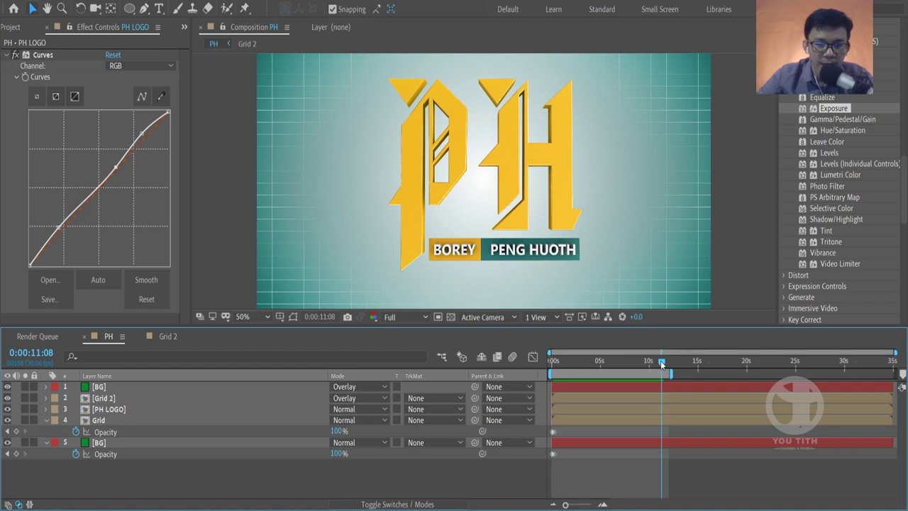
pyautogui.moveTo(662, 363)
pyautogui.mouseDown()
pyautogui.moveTo(534, 365)
pyautogui.moveTo(611, 352)
pyautogui.mouseUp()
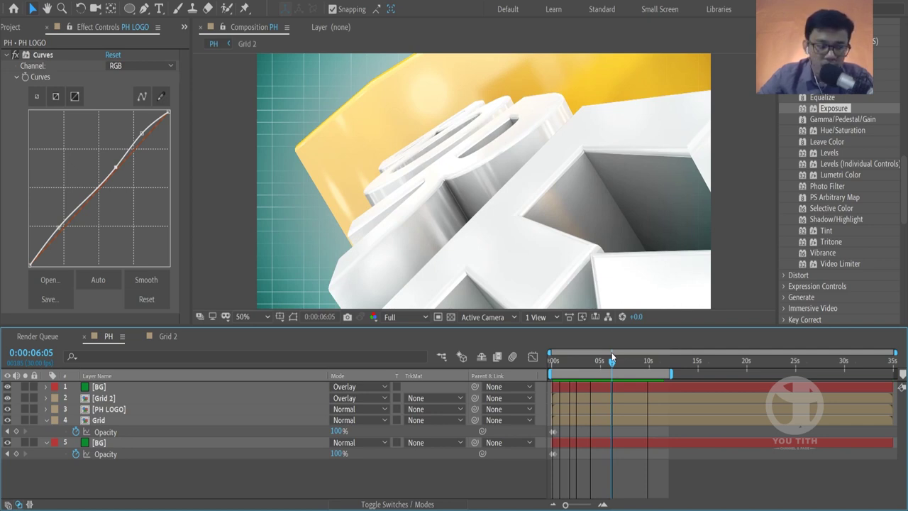
pyautogui.moveTo(612, 352)
pyautogui.mouseDown()
pyautogui.moveTo(567, 369)
pyautogui.moveTo(620, 368)
pyautogui.mouseUp()
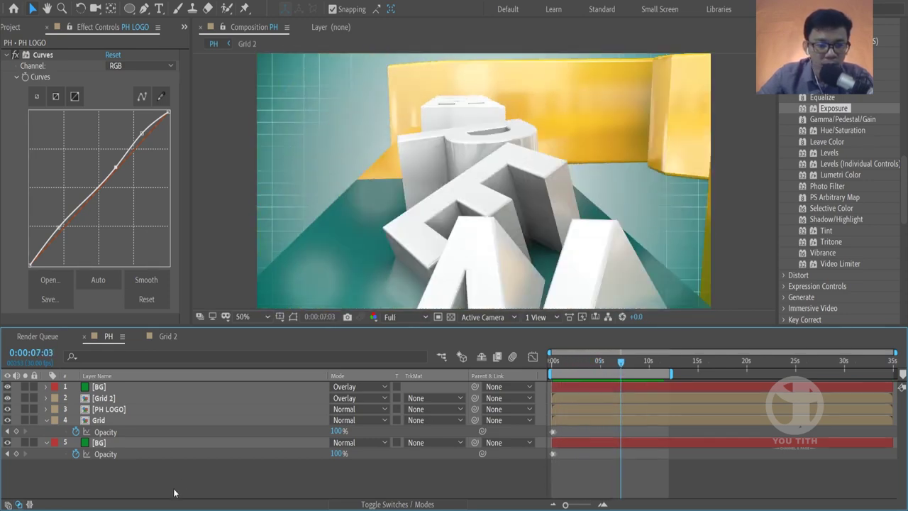
pyautogui.click(344, 400)
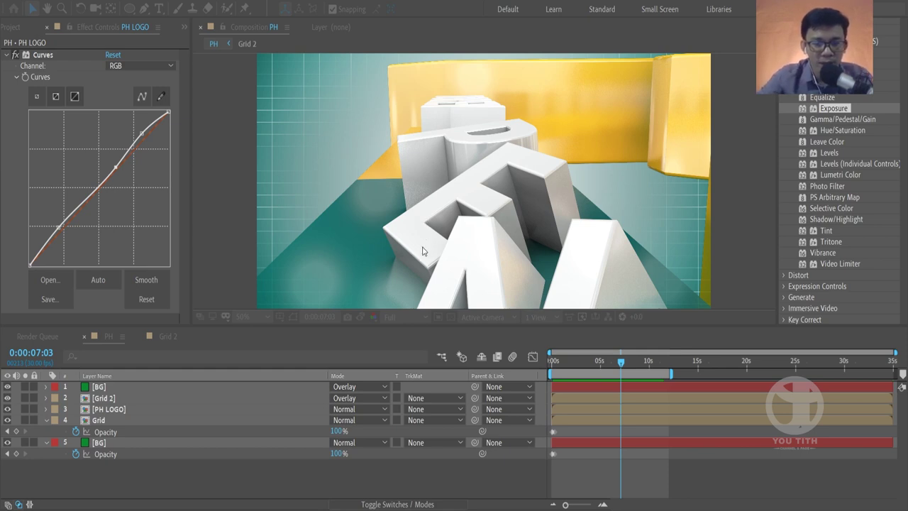
pyautogui.hotkey('ctrl', 'alt', 'shift', 'l')
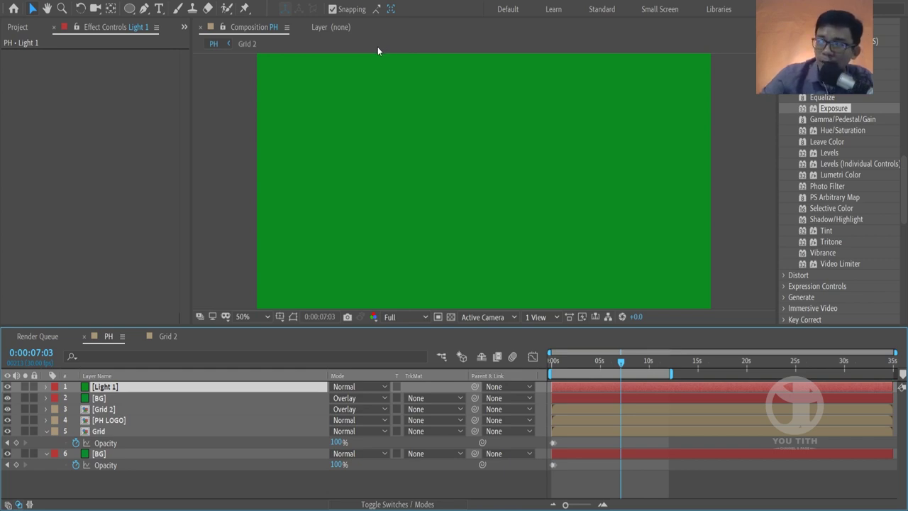
# Reapply Optical Flares to Light 1, then delete it again.
pyautogui.hotkey('ctrl', 'alt', 'shift', 'e')
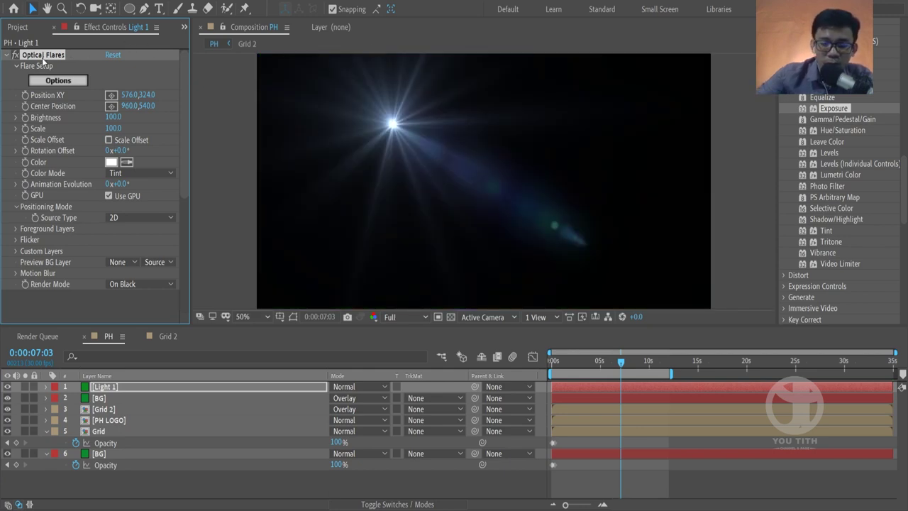
pyautogui.press('Delete')
pyautogui.scroll(5, 837, 212)
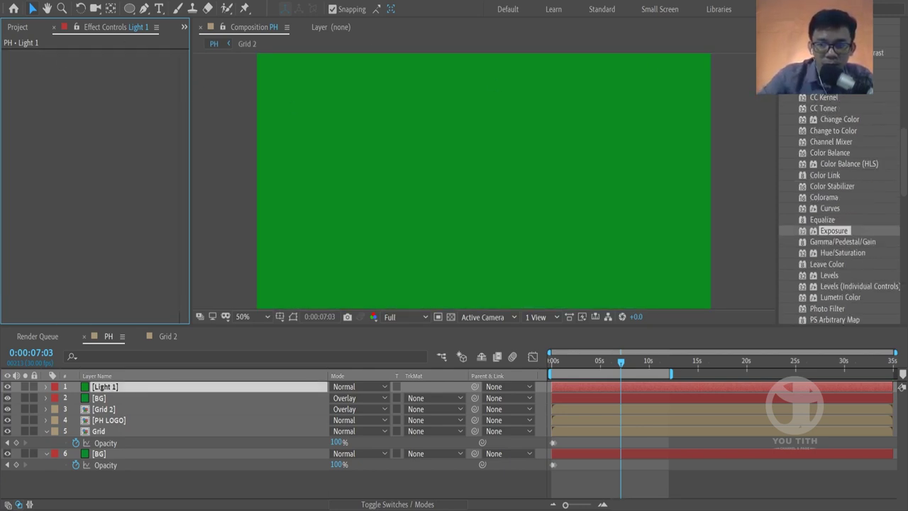
pyautogui.scroll(5, 837, 213)
# Search 'op' in Effects & Presets and drag Video Copilot's Optical Flares onto Light 1.
pyautogui.click(821, 181)
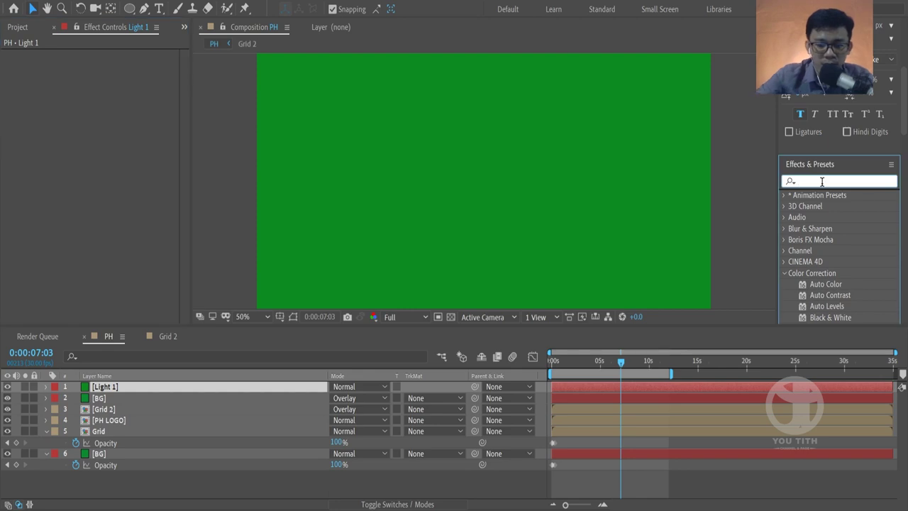
pyautogui.write('op')
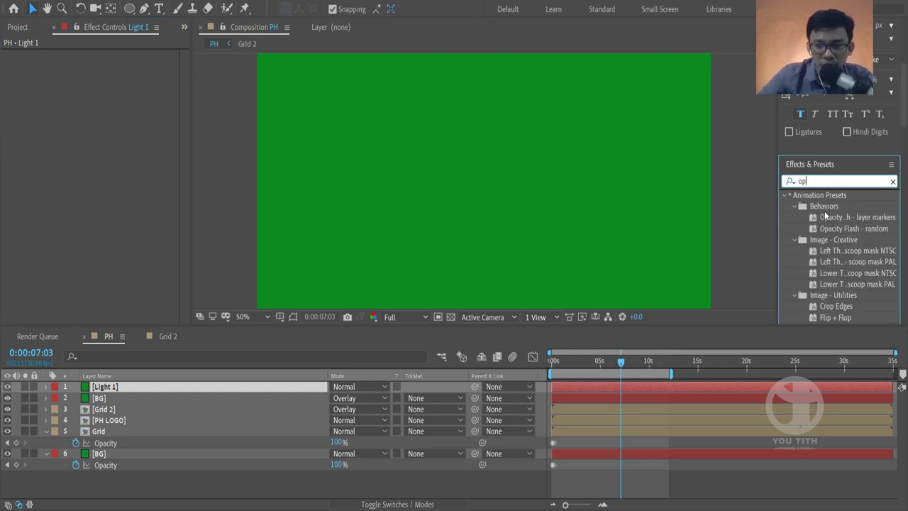
pyautogui.scroll(-5, 828, 217)
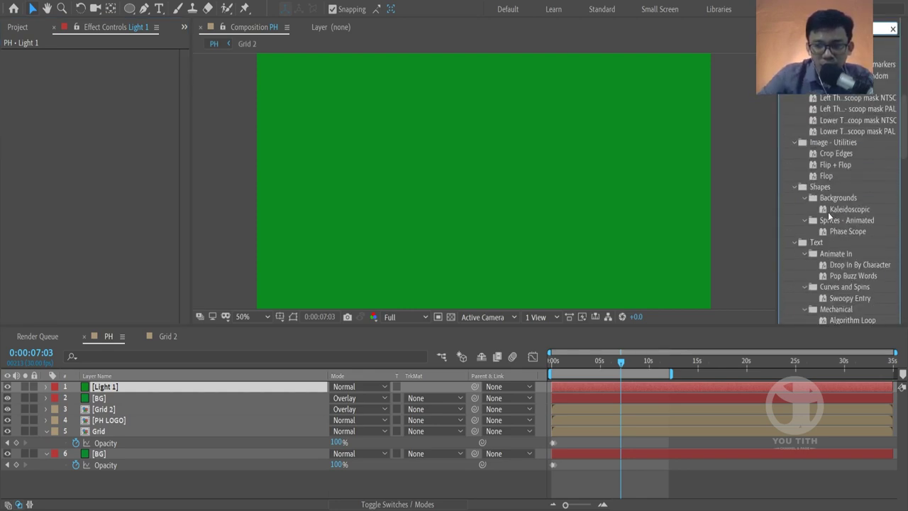
pyautogui.scroll(-2, 828, 216)
pyautogui.scroll(-4, 828, 211)
pyautogui.scroll(-5, 828, 213)
pyautogui.scroll(-5, 834, 237)
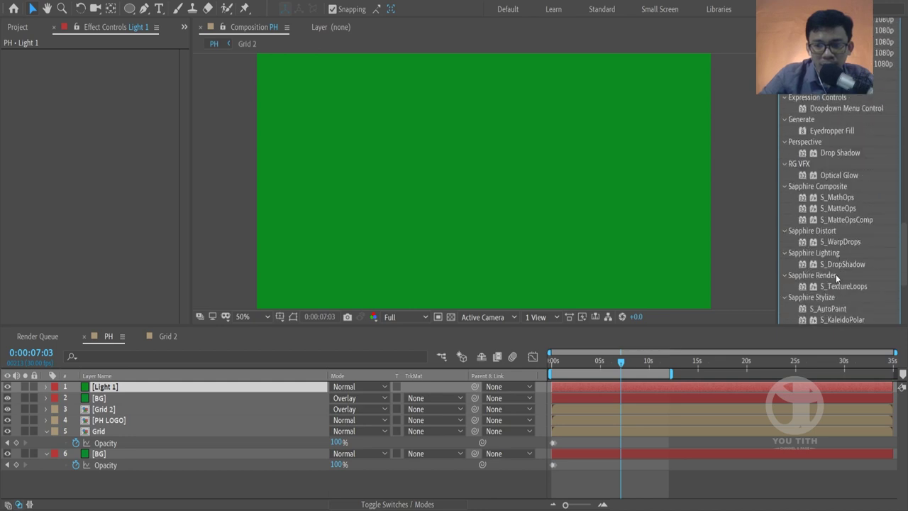
pyautogui.click(829, 175)
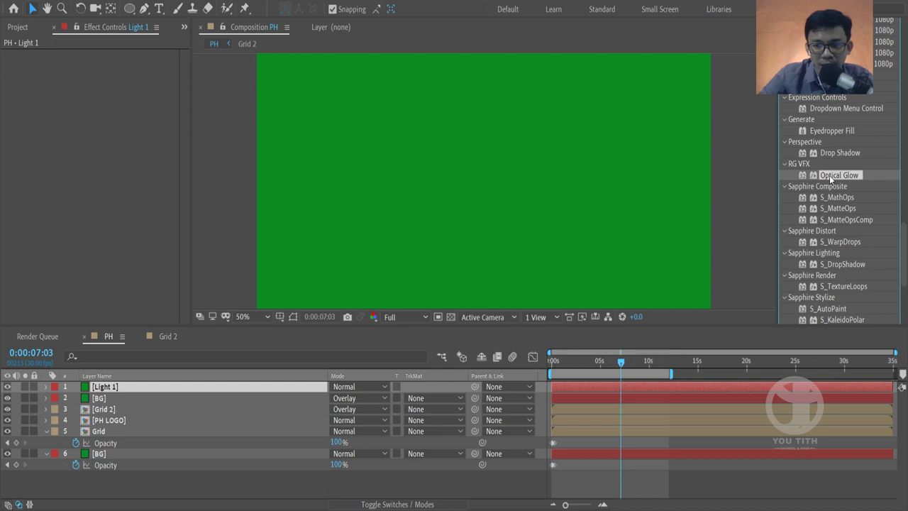
pyautogui.scroll(-3, 829, 225)
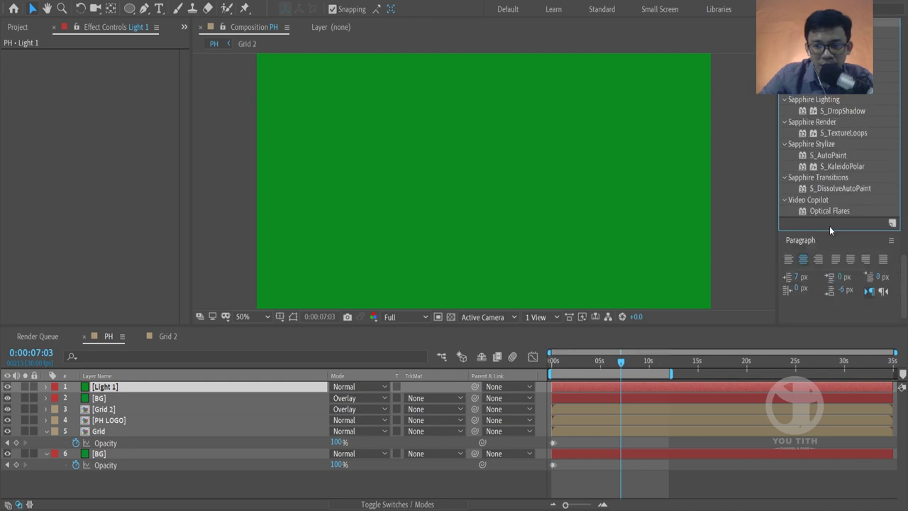
pyautogui.click(829, 212)
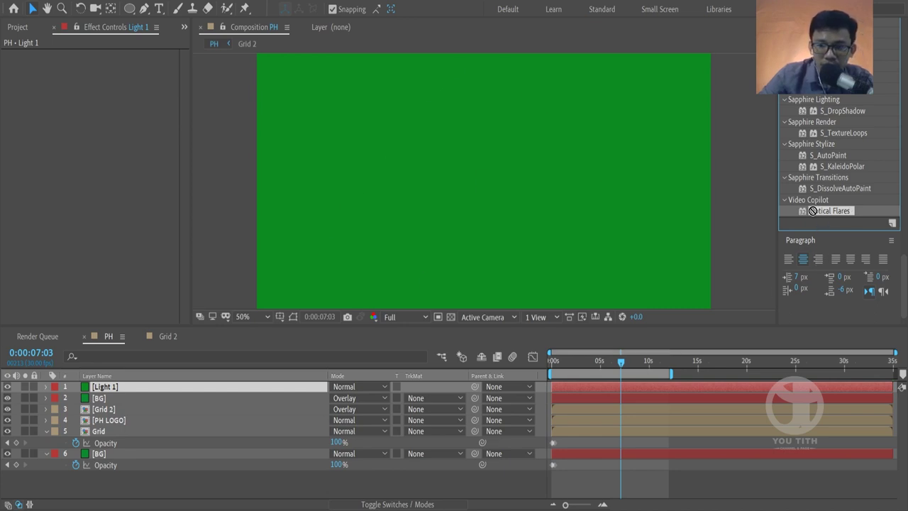
pyautogui.moveTo(813, 210); pyautogui.dragTo(113, 387)
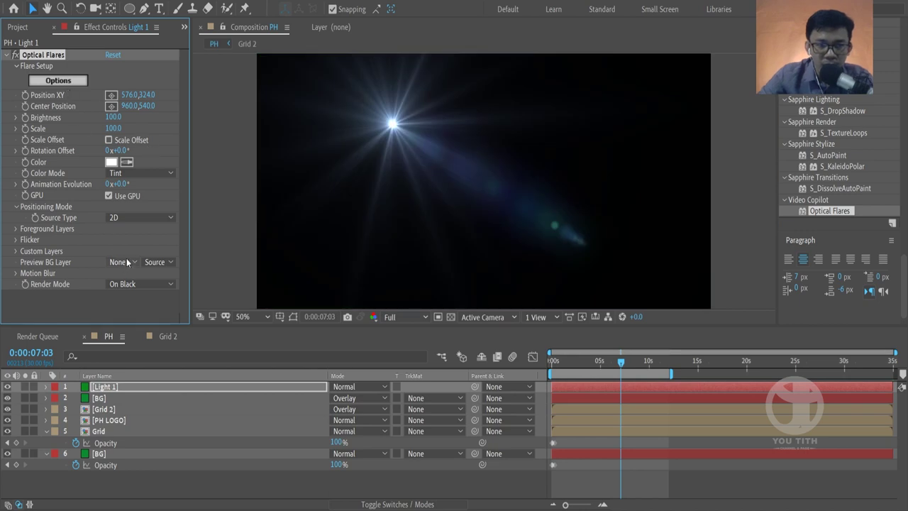
# Set Optical Flares' Render Mode to On Transparent and open its Options editor.
pyautogui.click(160, 309)
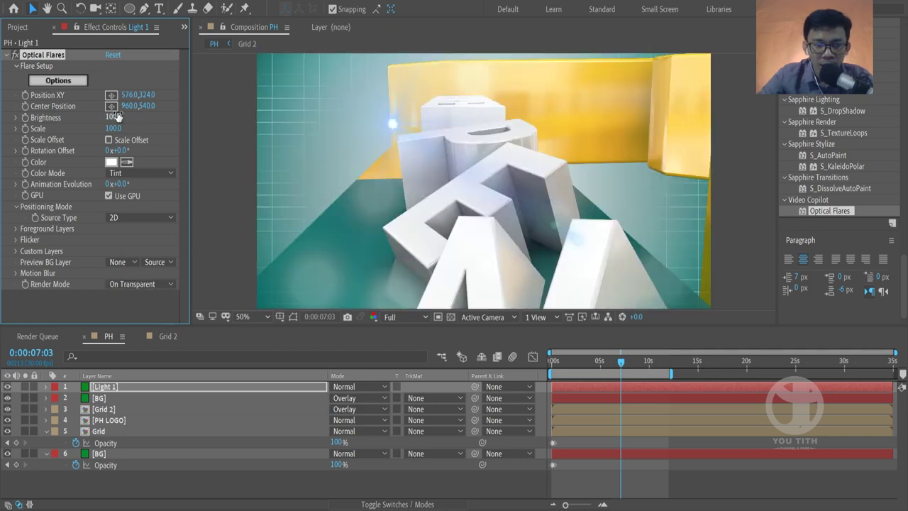
pyautogui.click(57, 84)
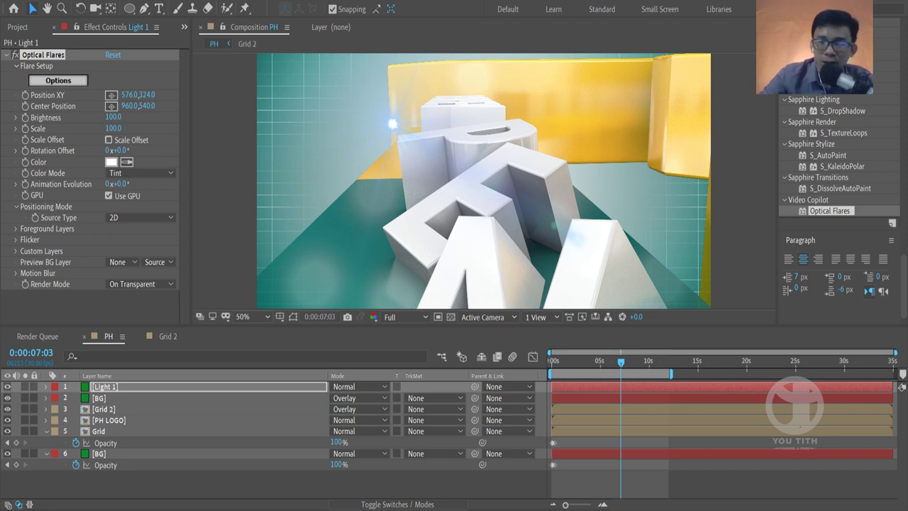
pyautogui.click(65, 83)
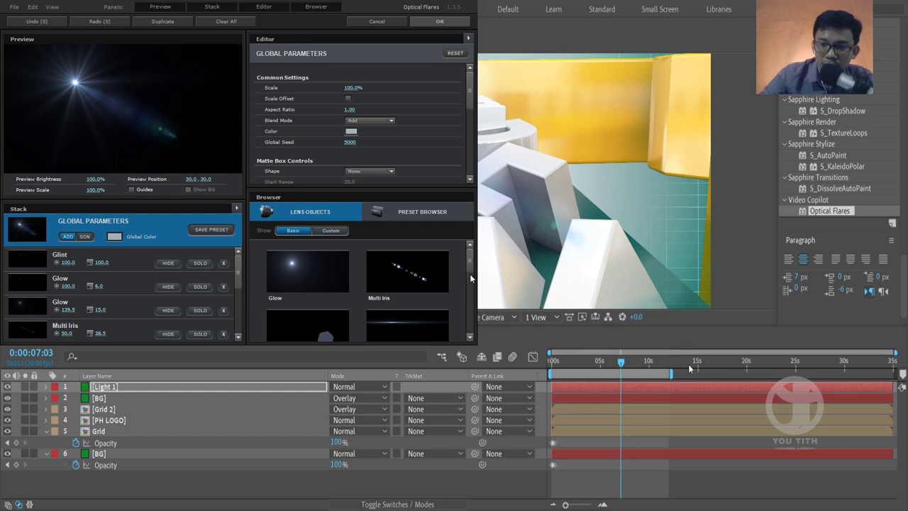
# Set the Optical Flares browser to show Custom lens objects, then switch to the Preset Browser.
pyautogui.scroll(-5, 465, 298)
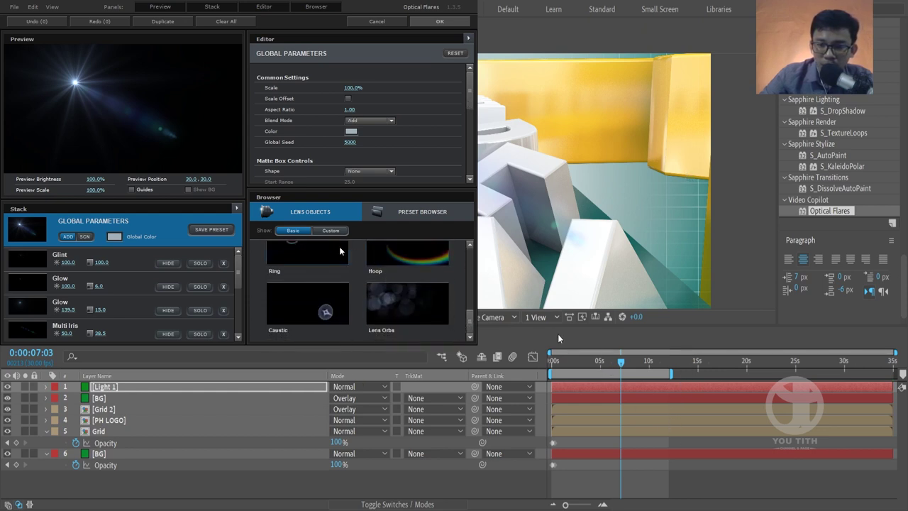
pyautogui.click(330, 230)
pyautogui.click(423, 211)
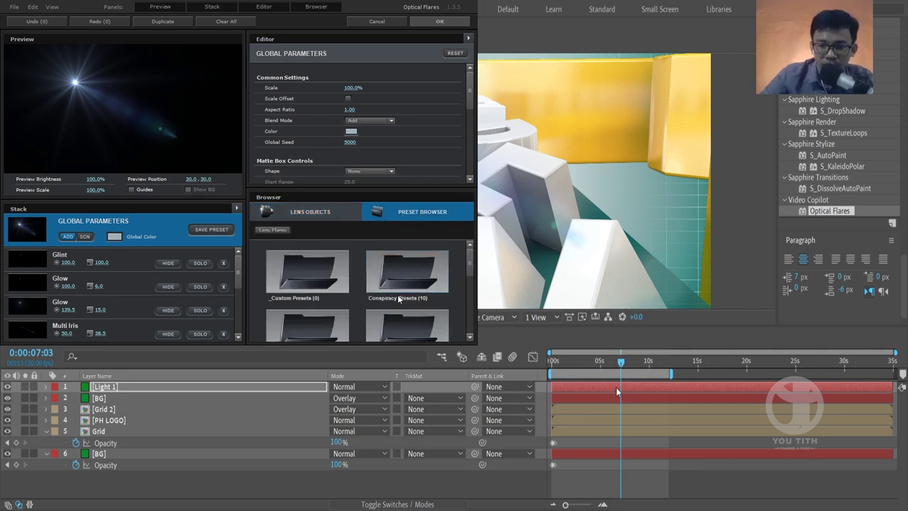
# In the Light presets folder, try Beam and Blue Spark, then load Crazy Light.
pyautogui.scroll(-5, 395, 291)
pyautogui.scroll(5, 397, 290)
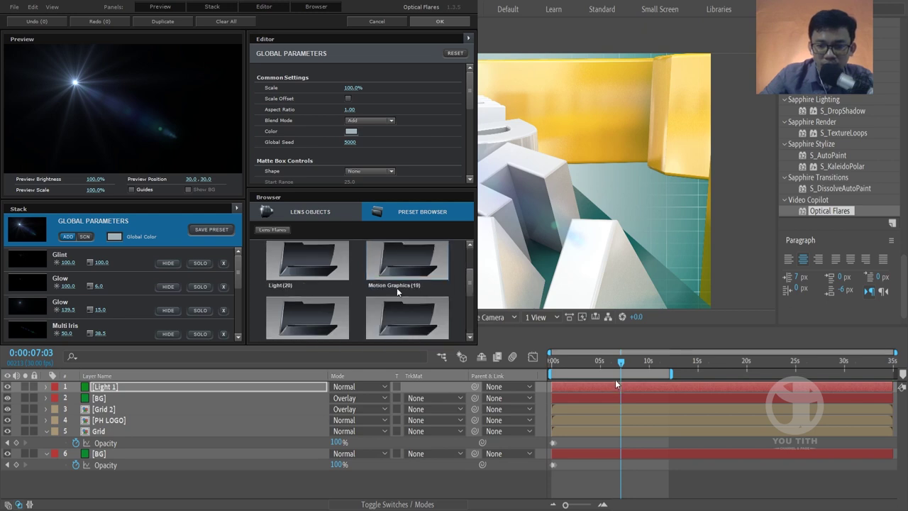
pyautogui.click(298, 262)
pyautogui.click(297, 263)
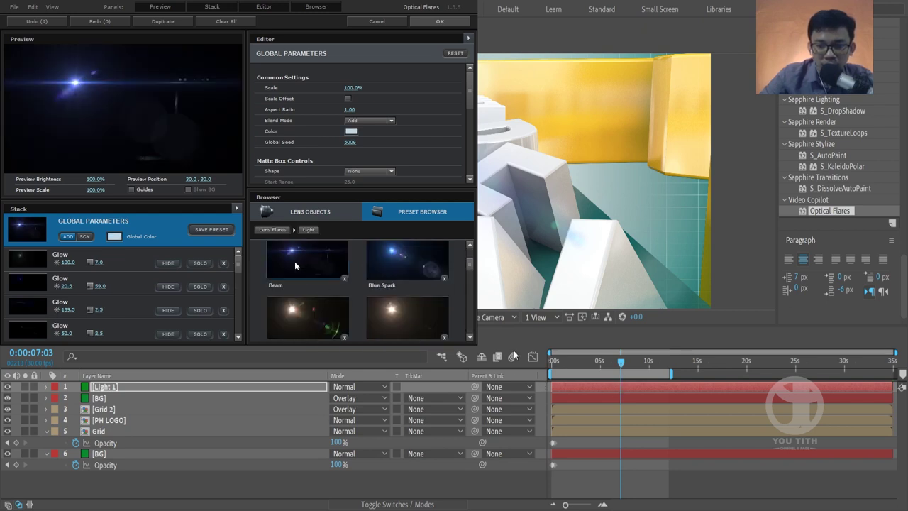
pyautogui.click(397, 264)
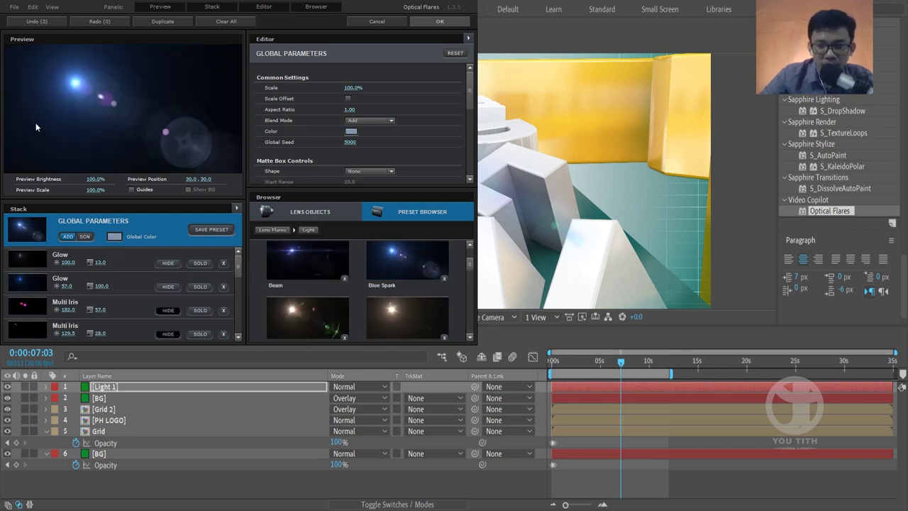
pyautogui.click(287, 310)
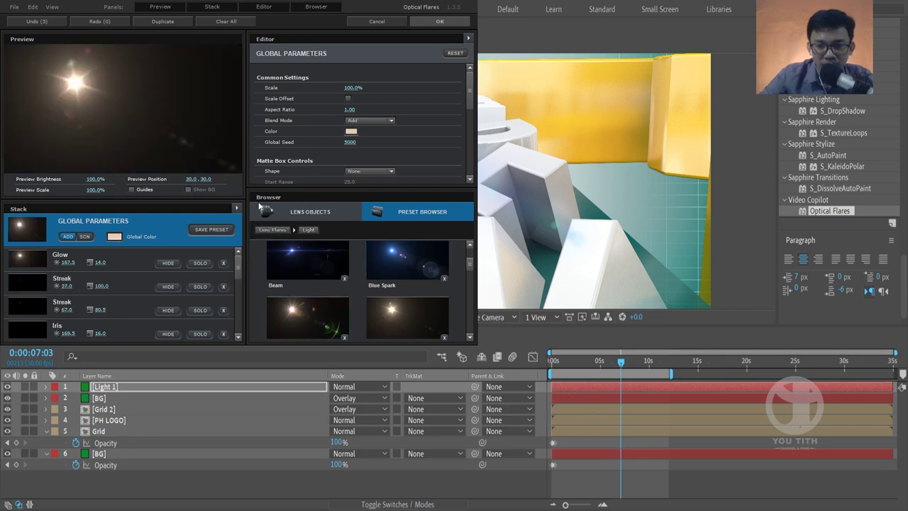
# Make the preset browser taller, return to the top-level folders, and open Motion Graphics.
pyautogui.moveTo(279, 190)
pyautogui.mouseDown()
pyautogui.moveTo(293, 91)
pyautogui.moveTo(293, 108)
pyautogui.mouseUp()
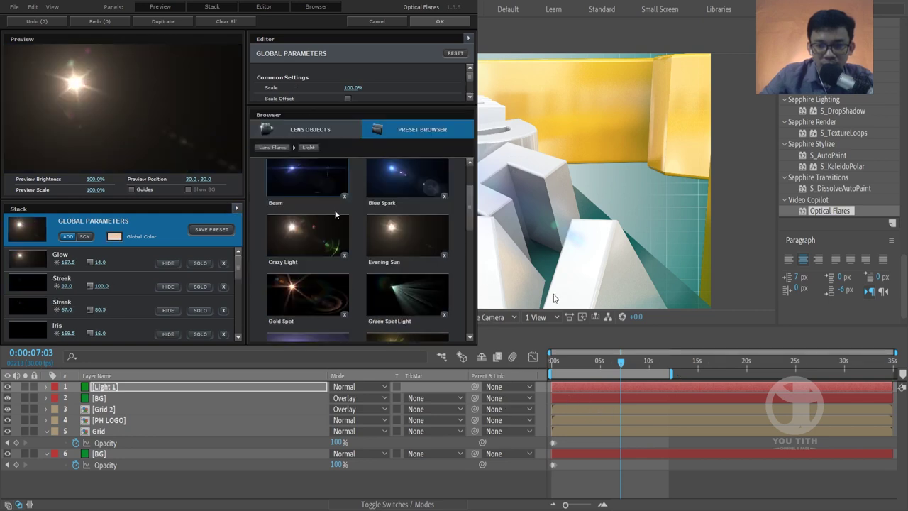
pyautogui.scroll(-5, 337, 253)
pyautogui.scroll(-5, 339, 253)
pyautogui.scroll(10, 339, 253)
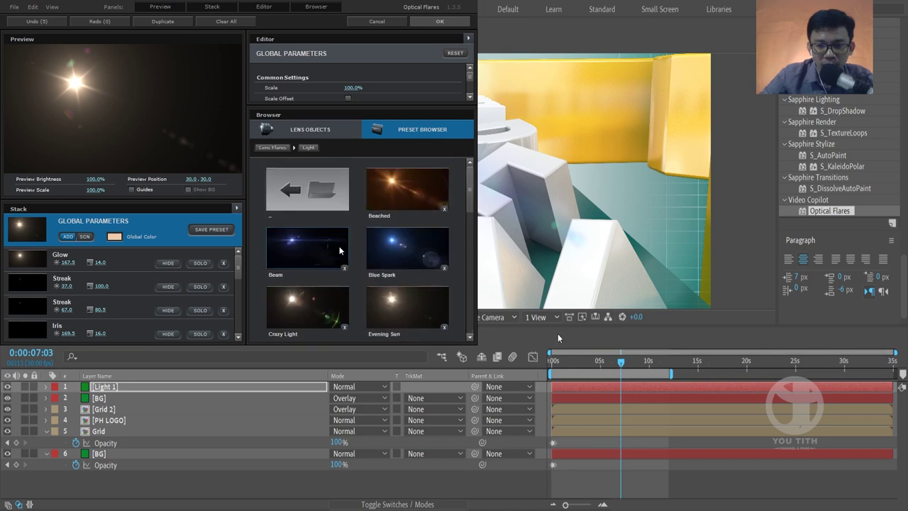
pyautogui.click(277, 208)
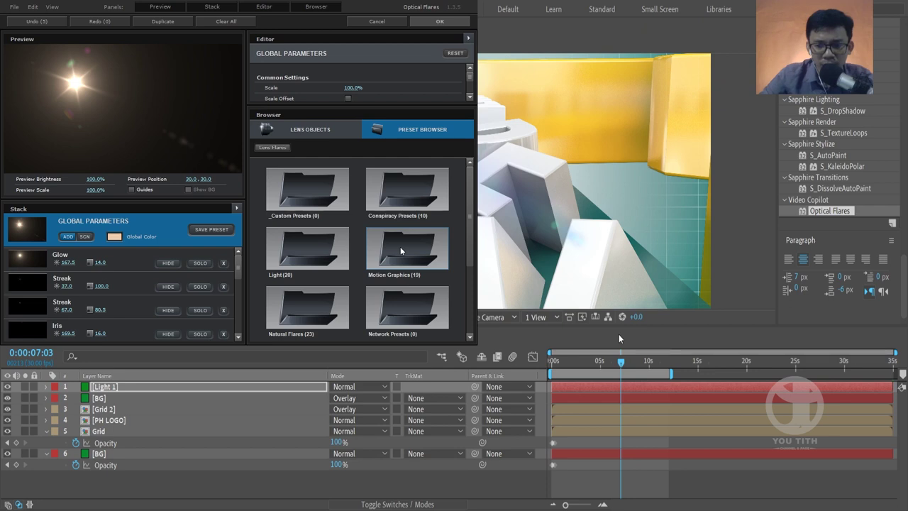
pyautogui.click(400, 250)
# Load the Cool Flare preset and hide then re-show its Spike Glow element.
pyautogui.click(399, 312)
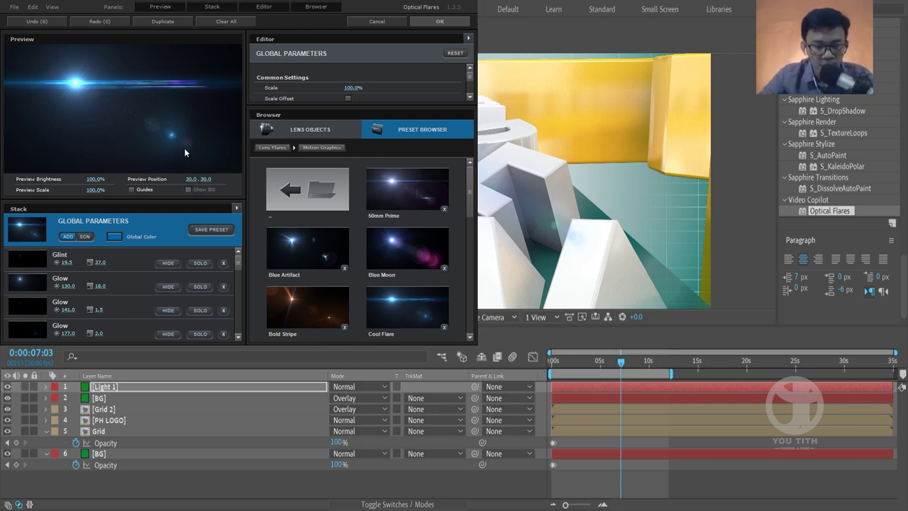
pyautogui.scroll(-2, 108, 289)
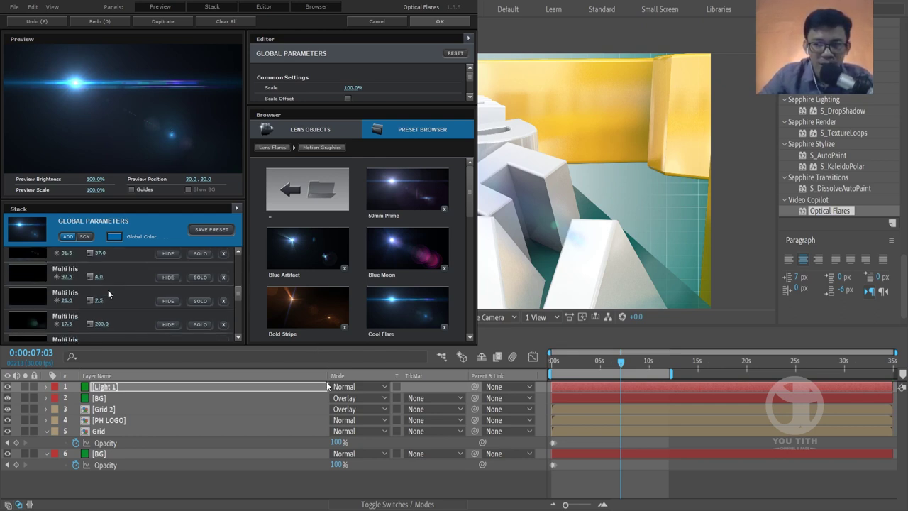
pyautogui.scroll(-3, 107, 289)
pyautogui.scroll(-3, 111, 288)
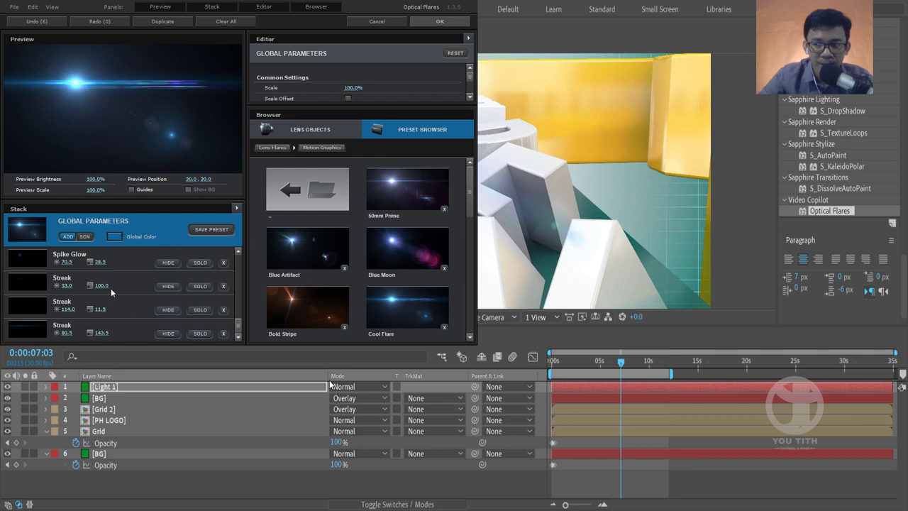
pyautogui.click(166, 263)
pyautogui.click(166, 263)
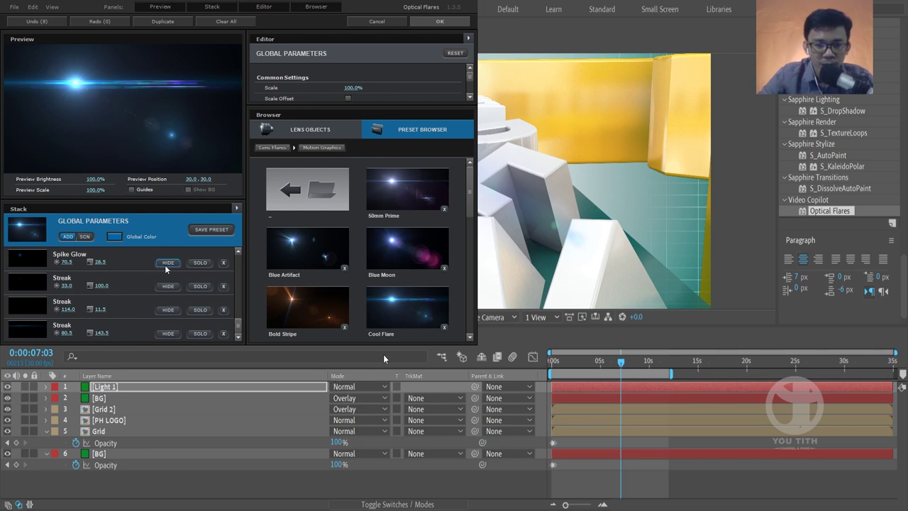
# Delete the bottom Streak element from the stack, then undo to restore it.
pyautogui.scroll(3, 197, 286)
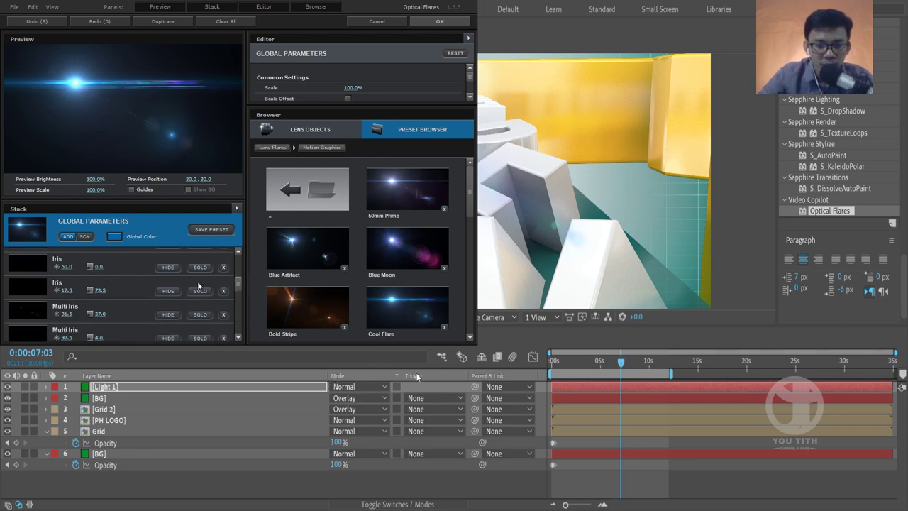
pyautogui.scroll(-3, 198, 285)
pyautogui.click(224, 333)
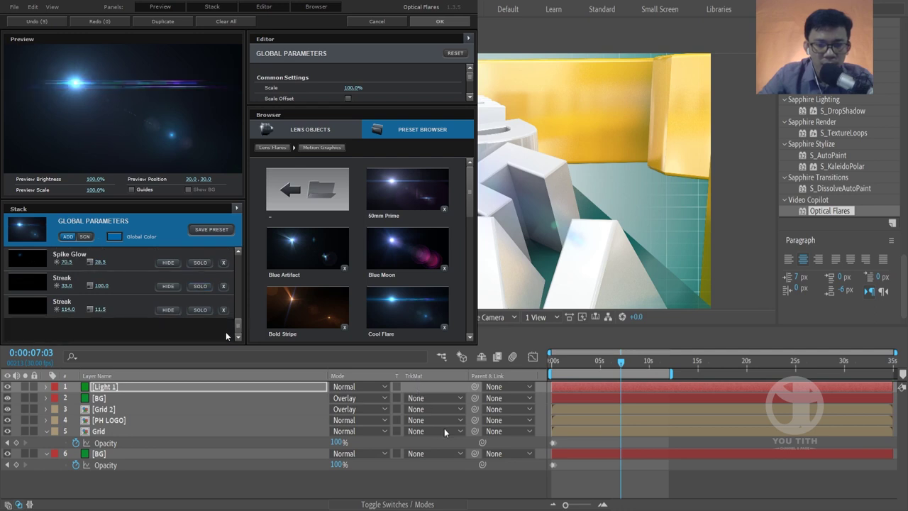
pyautogui.hotkey('ctrl', 'z')
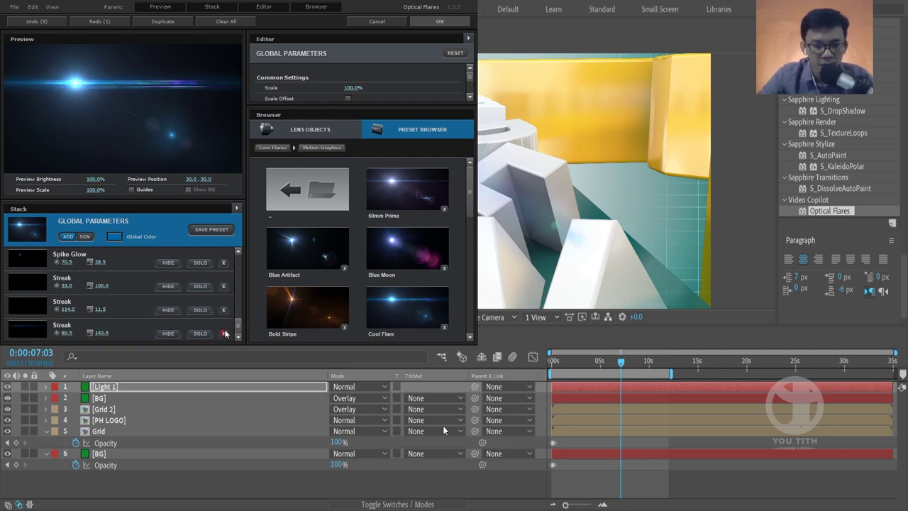
# Solo and hide the second Streak, then toggle the Glow elements' visibility to compare.
pyautogui.click(199, 286)
pyautogui.click(196, 285)
pyautogui.click(168, 286)
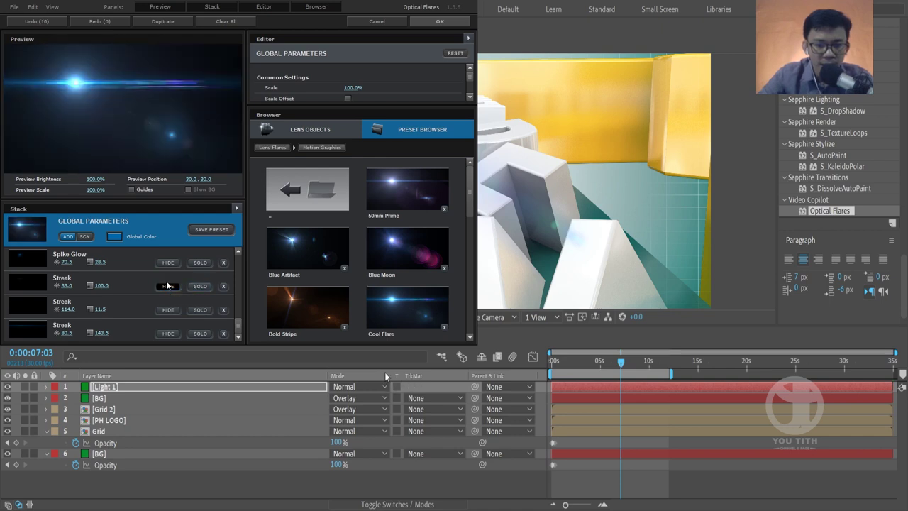
pyautogui.click(168, 287)
pyautogui.click(169, 308)
pyautogui.scroll(-4, 169, 307)
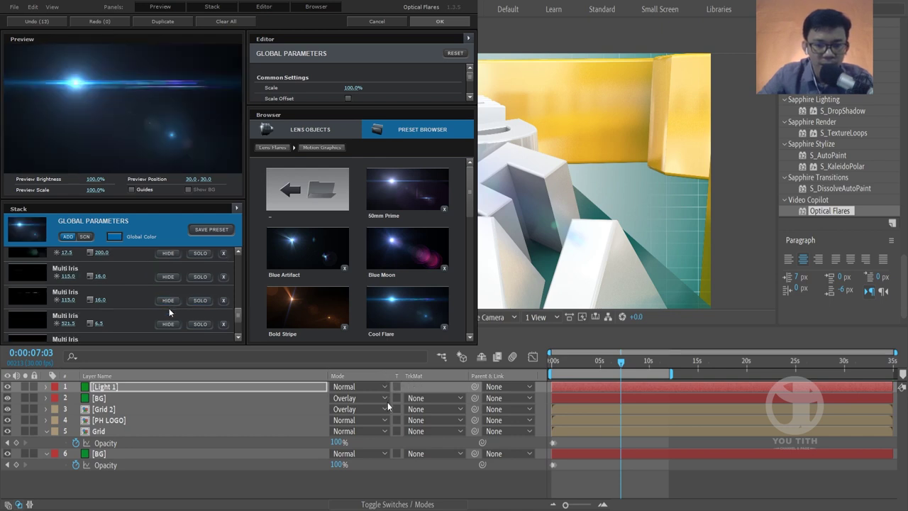
pyautogui.scroll(4, 169, 308)
pyautogui.click(169, 310)
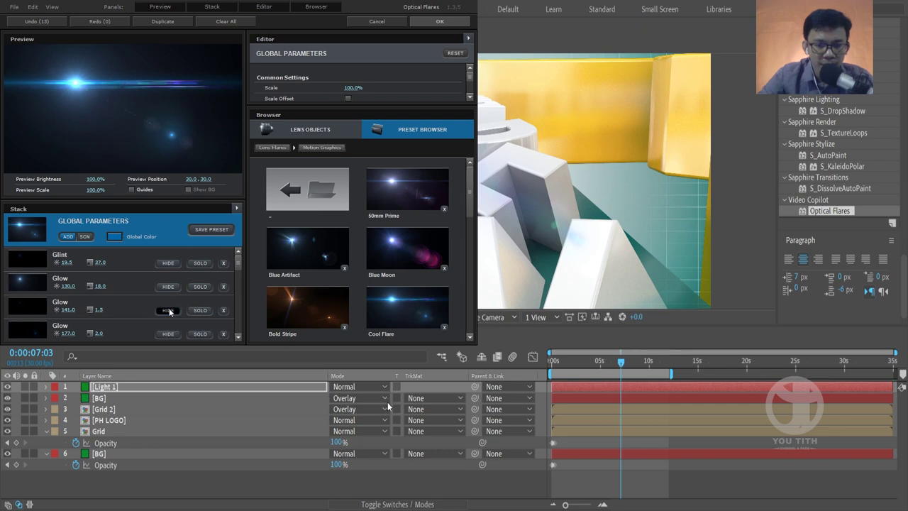
pyautogui.click(168, 286)
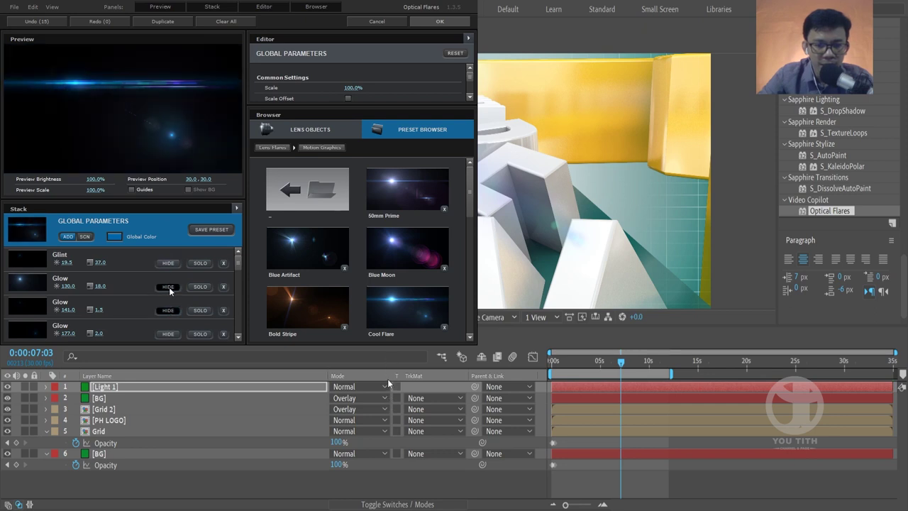
pyautogui.click(168, 287)
# Toggle HIDE on Spike Glow, Streak, Iris, Glow and Multi Iris elements to compare their contributions.
pyautogui.scroll(-5, 170, 291)
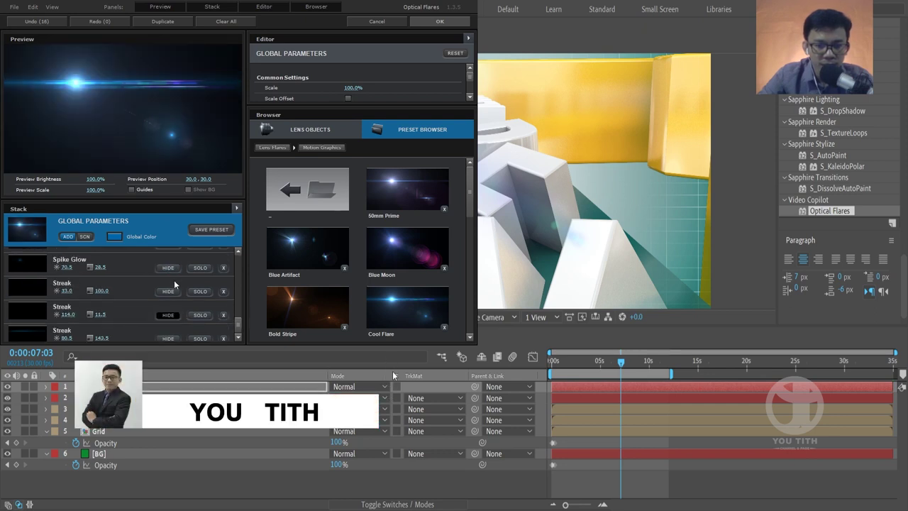
pyautogui.click(168, 262)
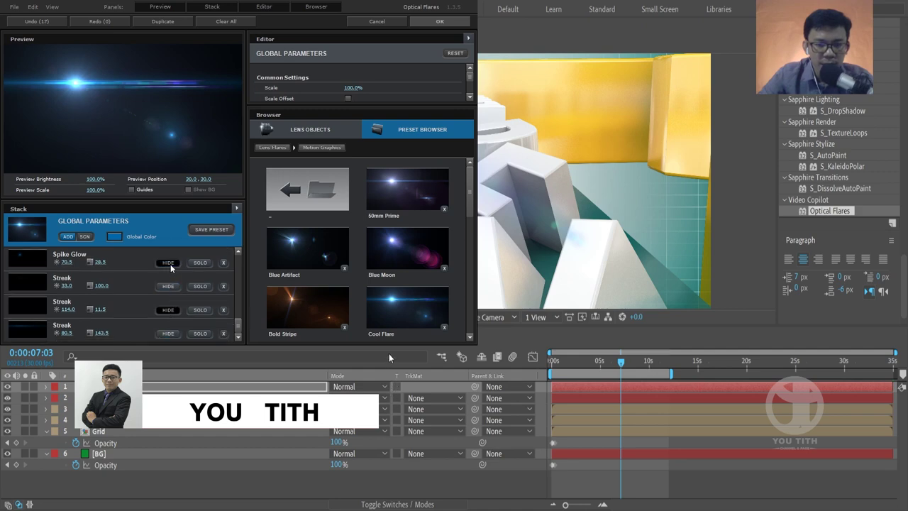
pyautogui.click(168, 287)
pyautogui.scroll(3, 170, 289)
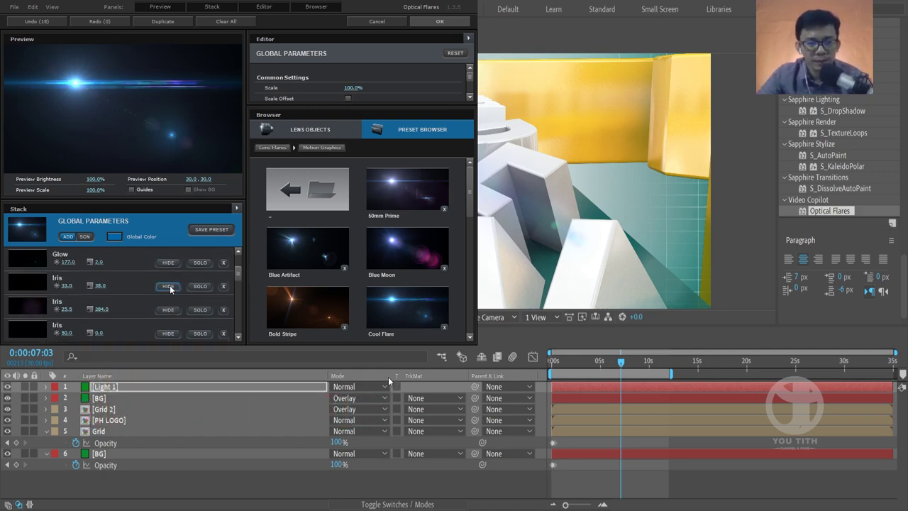
pyautogui.click(168, 286)
pyautogui.click(168, 263)
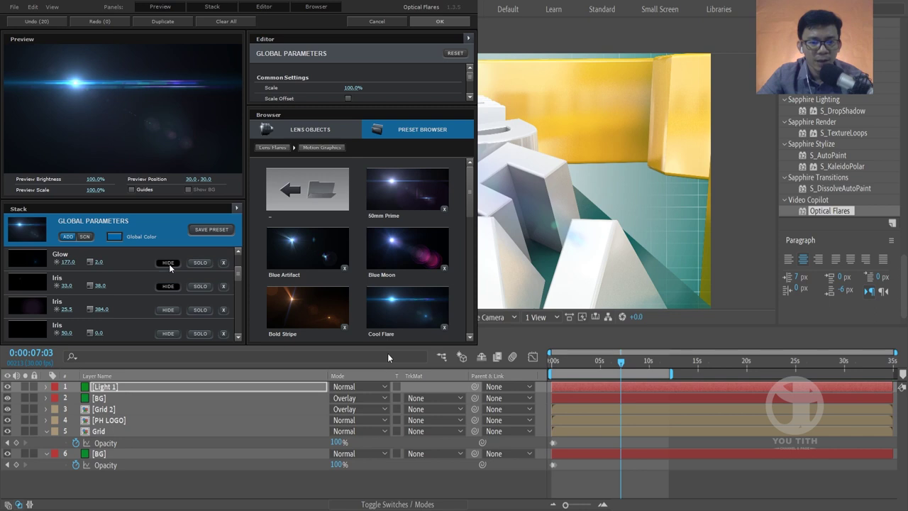
pyautogui.click(168, 310)
pyautogui.scroll(-3, 168, 312)
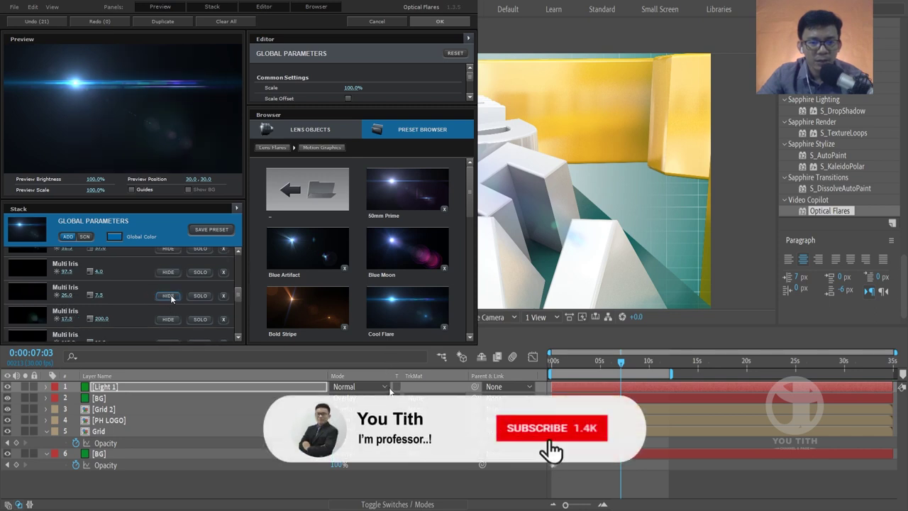
pyautogui.click(170, 296)
pyautogui.click(168, 271)
pyautogui.scroll(3, 170, 273)
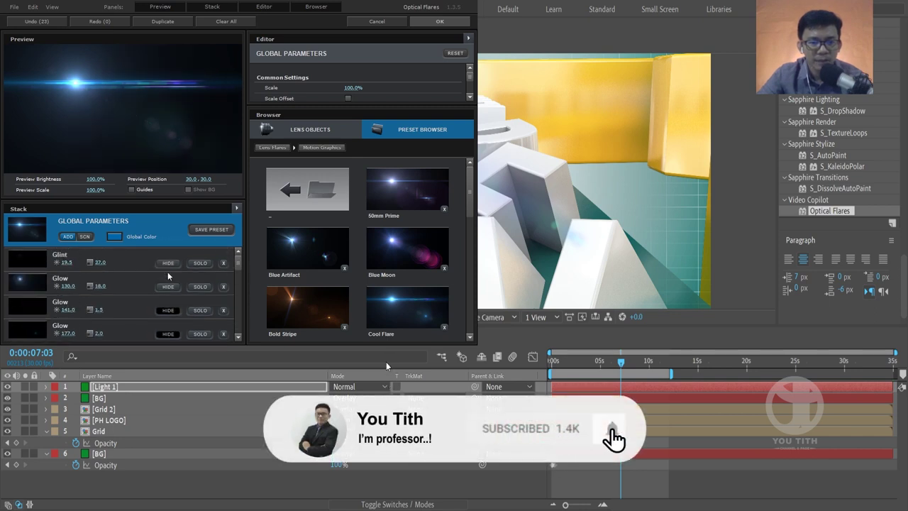
# Try the 50mm Prime preset, reload Cool Flare, and go up to the Lens Flares folders.
pyautogui.click(398, 190)
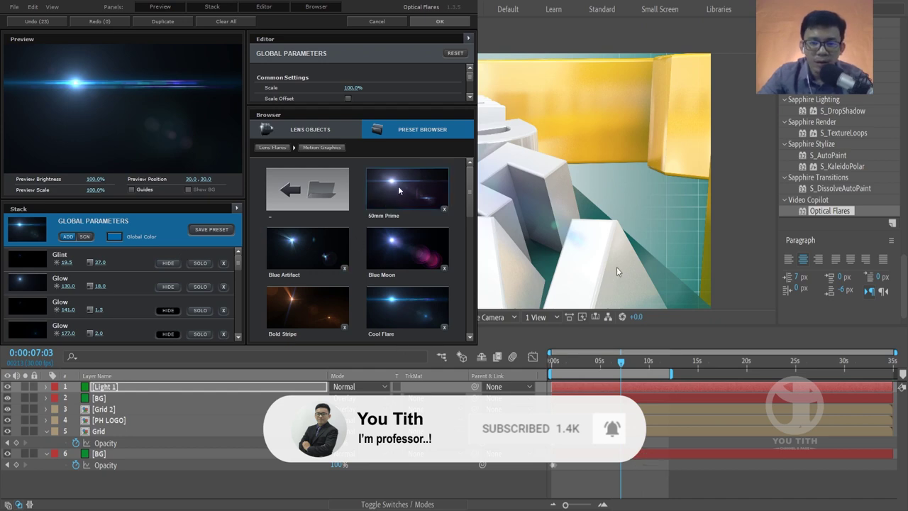
pyautogui.click(400, 307)
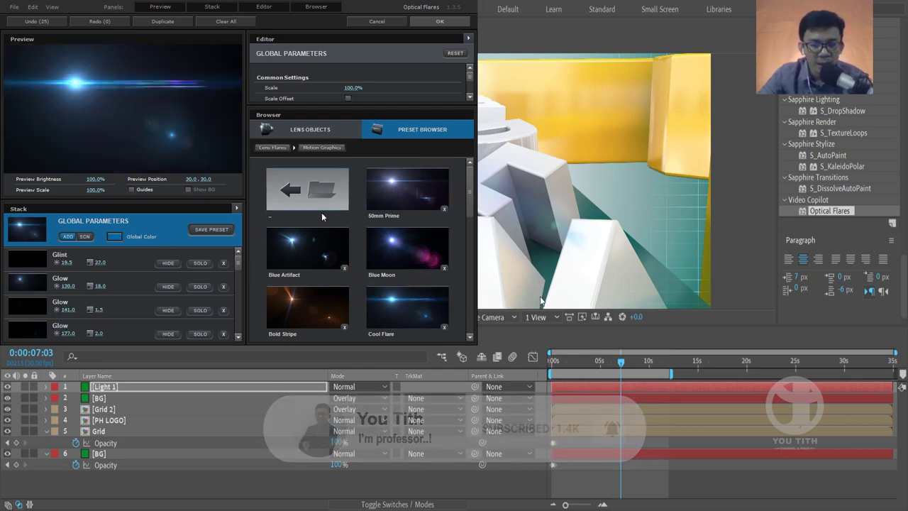
pyautogui.click(310, 182)
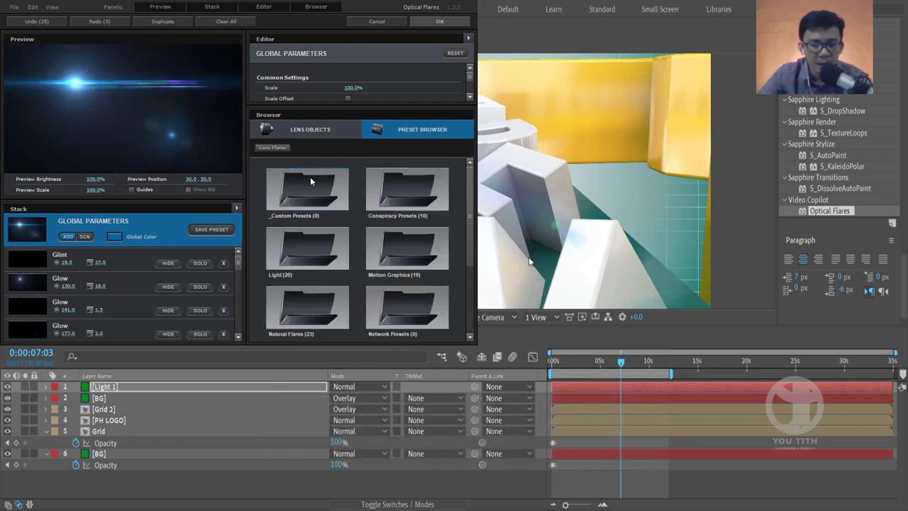
# Preview Natural Flares presets: Avenger, Bay, Side Anamorphic, Tac Light and Sankor 16.
pyautogui.click(305, 309)
pyautogui.click(303, 252)
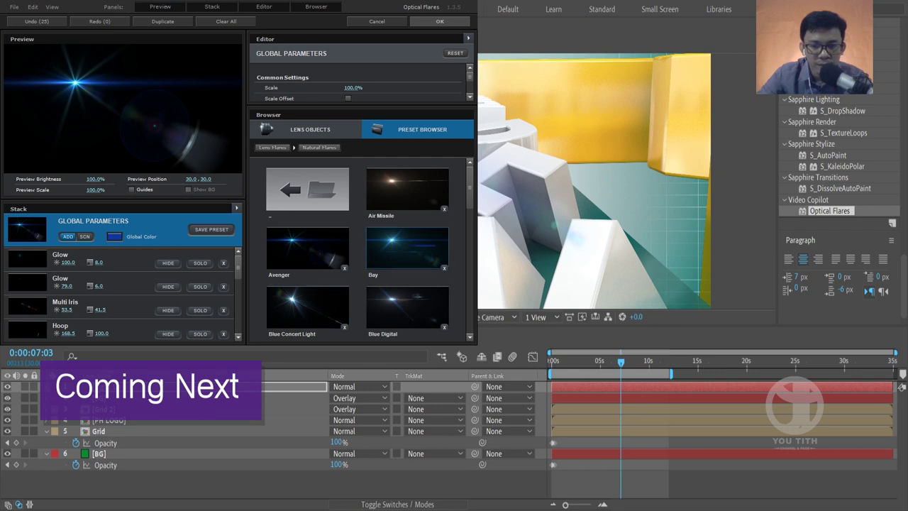
pyautogui.click(401, 248)
pyautogui.click(398, 307)
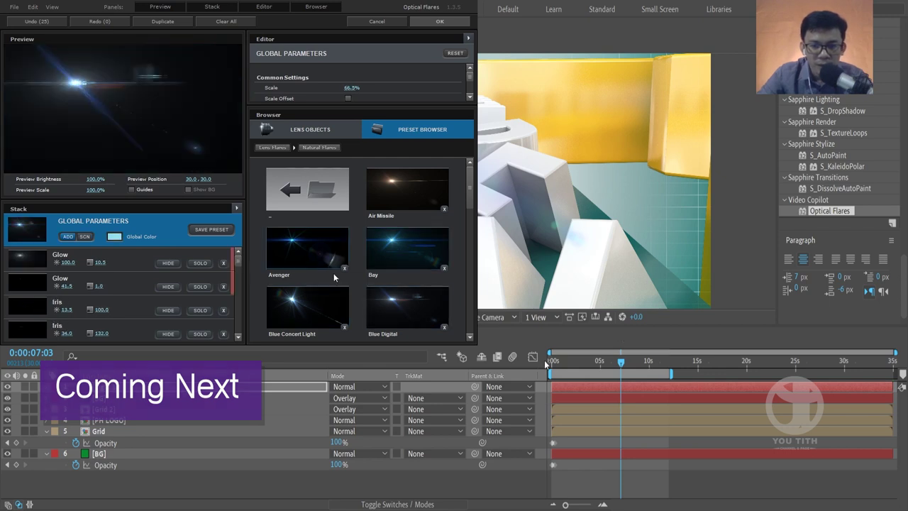
pyautogui.scroll(-5, 320, 303)
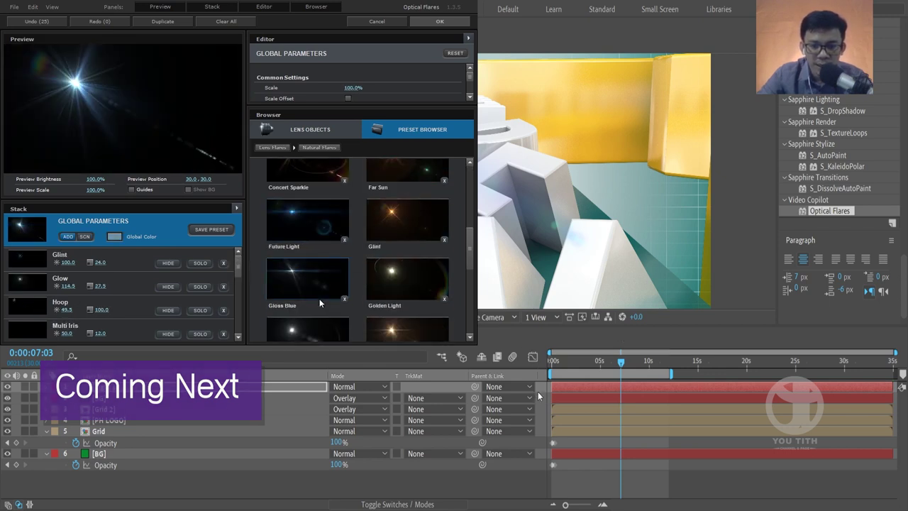
pyautogui.scroll(-5, 319, 303)
pyautogui.click(306, 312)
pyautogui.click(386, 303)
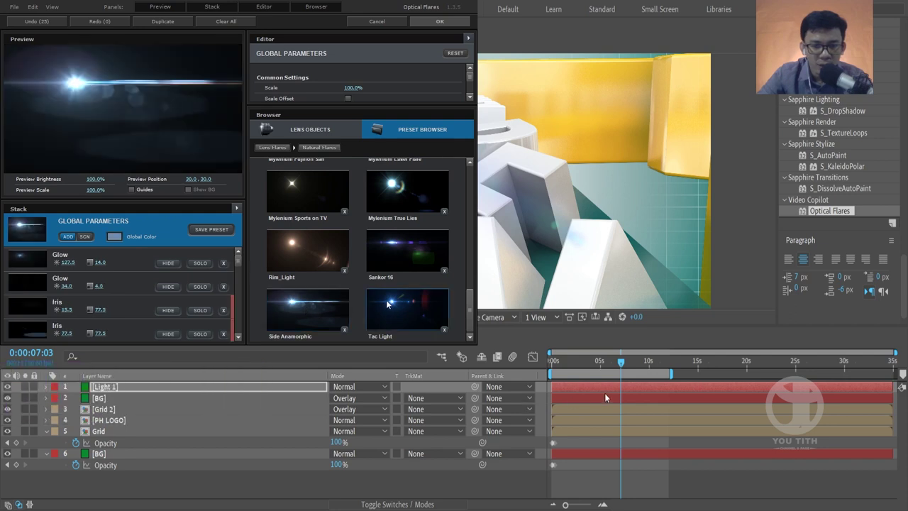
pyautogui.click(407, 248)
pyautogui.scroll(5, 409, 273)
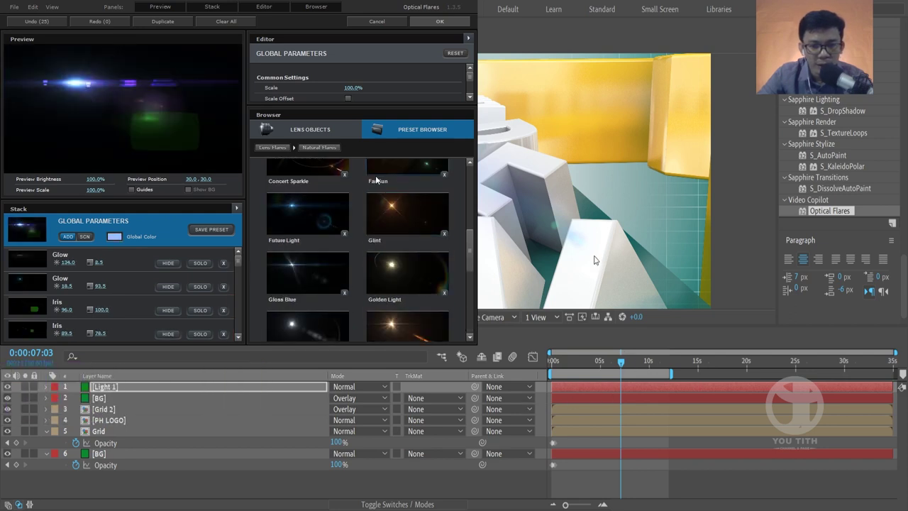
# Glance at the individual lens objects, then return to the Lens Flares preset folders.
pyautogui.click(330, 137)
pyautogui.click(396, 131)
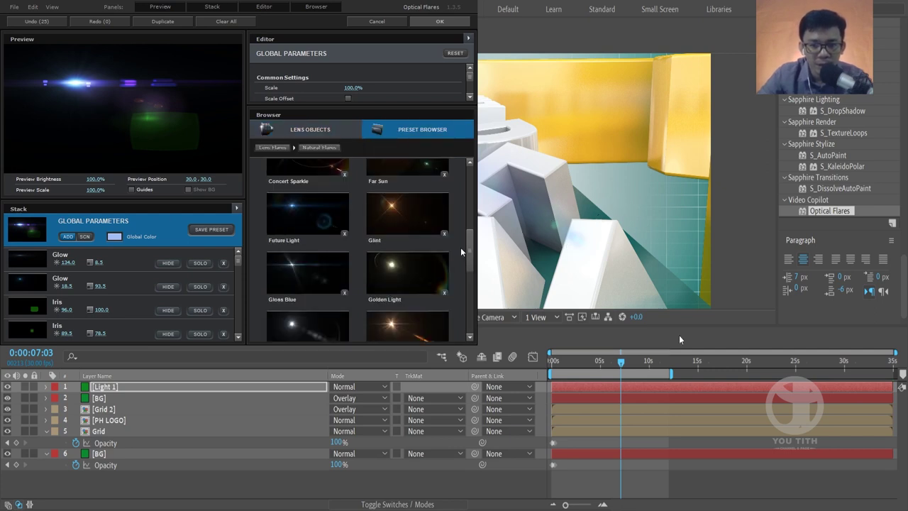
pyautogui.moveTo(471, 266); pyautogui.dragTo(471, 158)
pyautogui.click(289, 194)
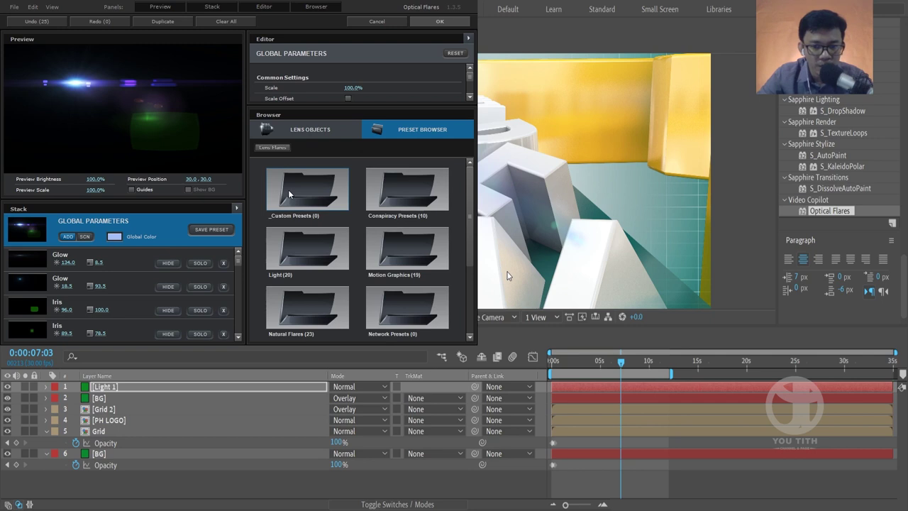
# Apply the Blue Spark preset from the Light folder.
pyautogui.click(319, 267)
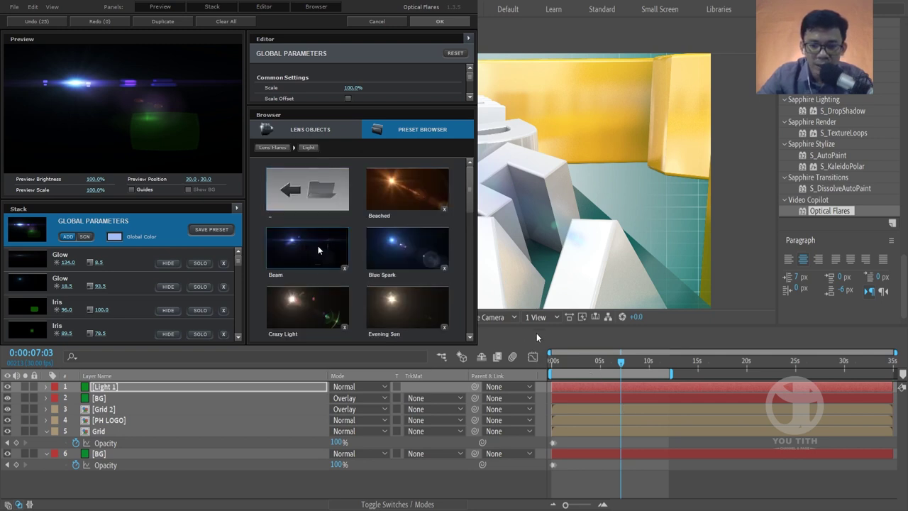
pyautogui.scroll(-3, 321, 251)
pyautogui.scroll(-3, 326, 250)
pyautogui.scroll(-2, 329, 252)
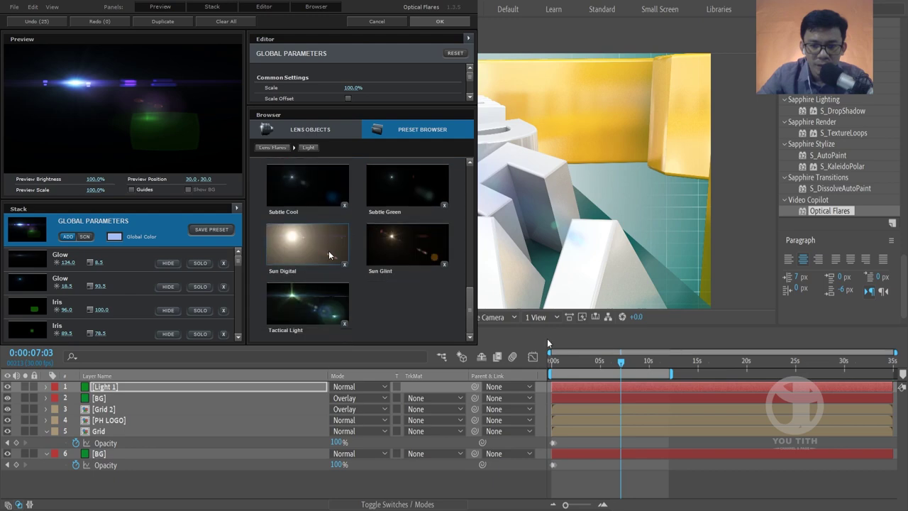
pyautogui.scroll(8, 329, 255)
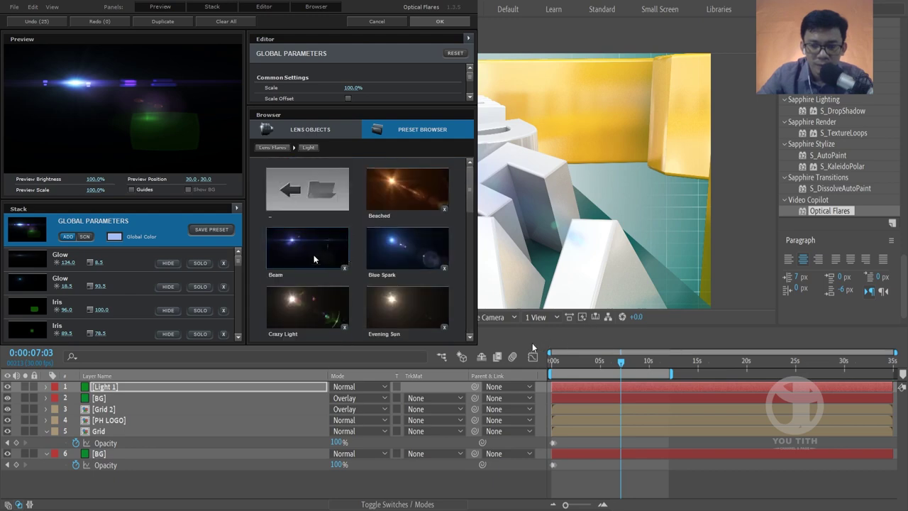
pyautogui.click(385, 252)
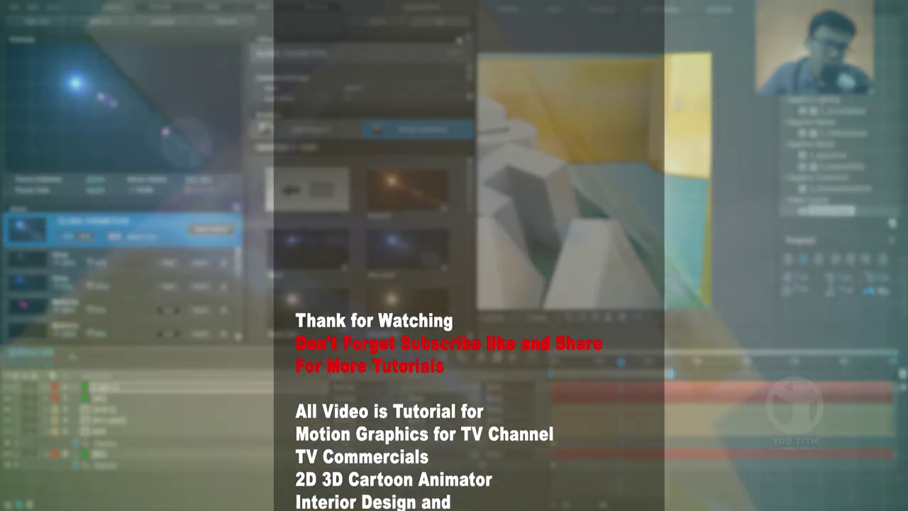